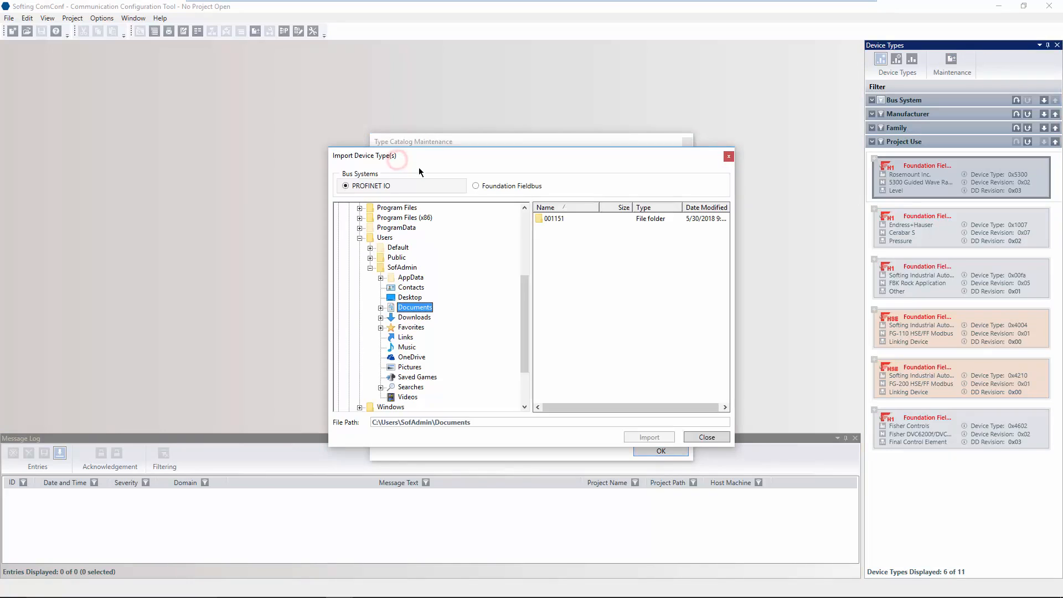
Import 070101.cff from Documents\001151\0848 as a Foundation Fieldbus device and select the new 848 card.
left_click(537, 187)
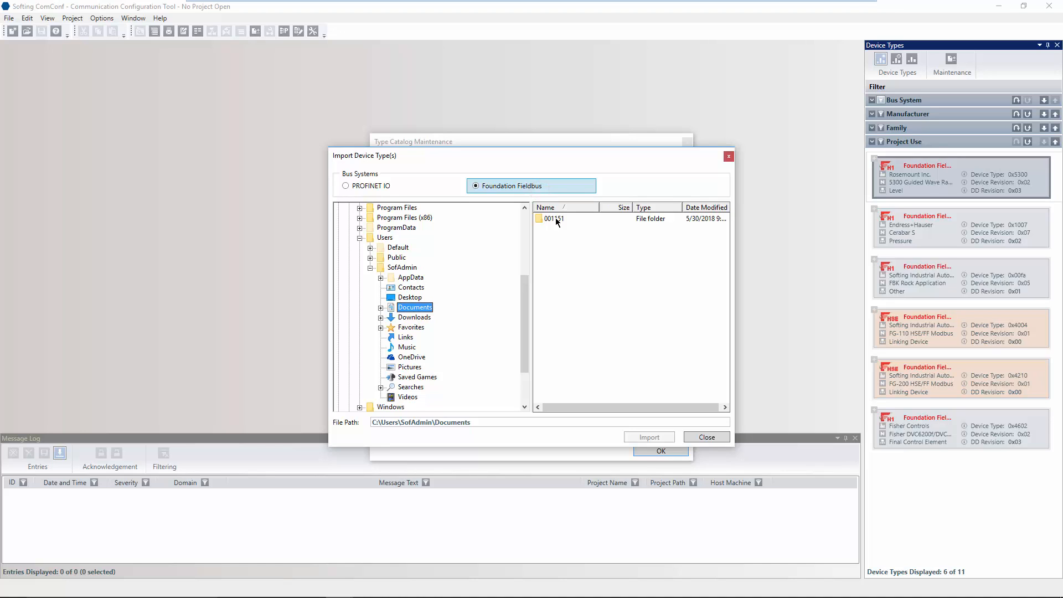
double_click(554, 218)
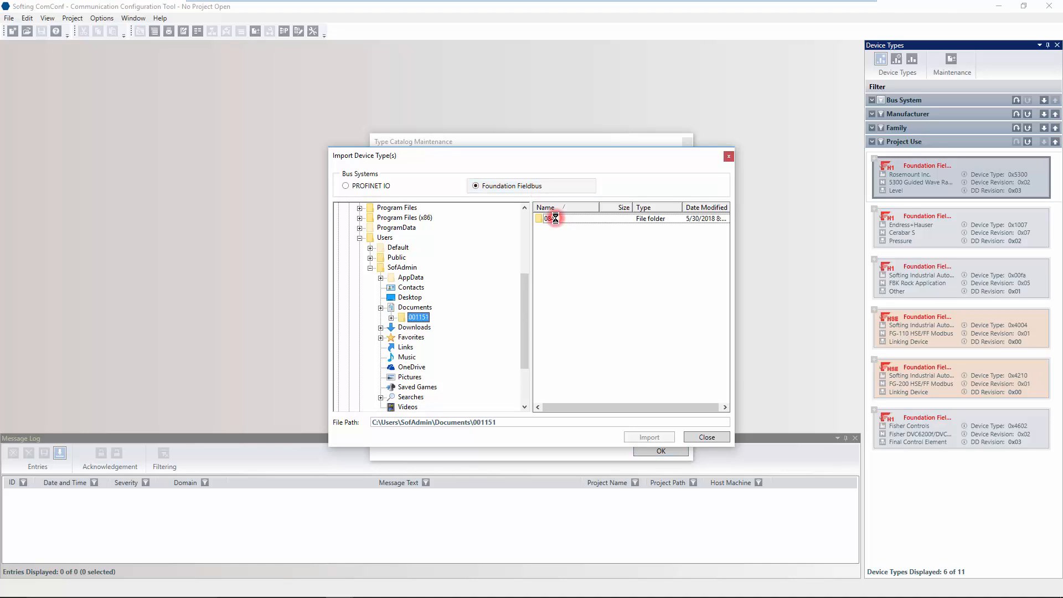
double_click(555, 218)
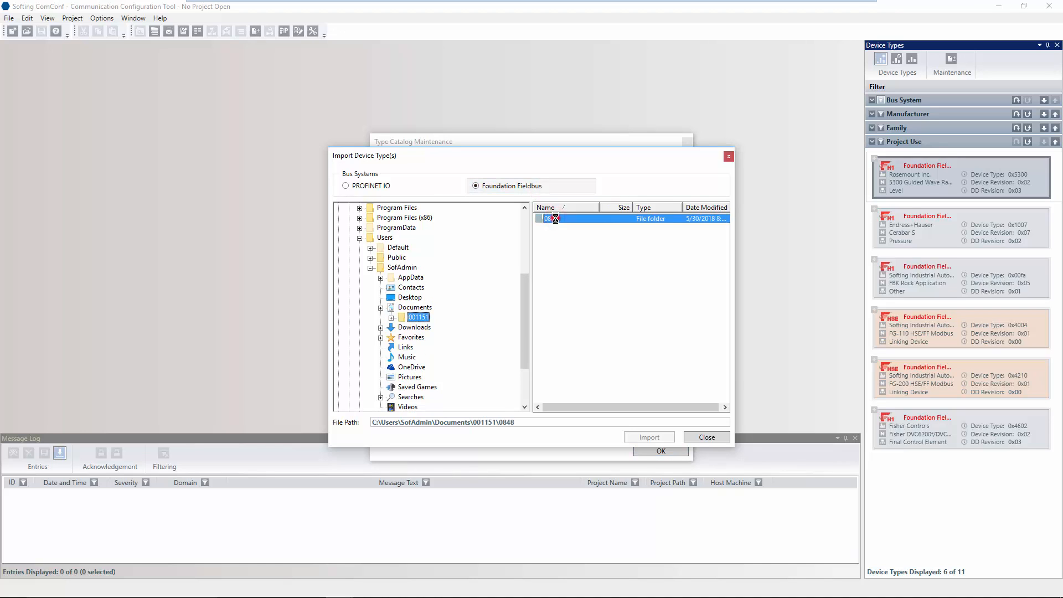
left_click(554, 218)
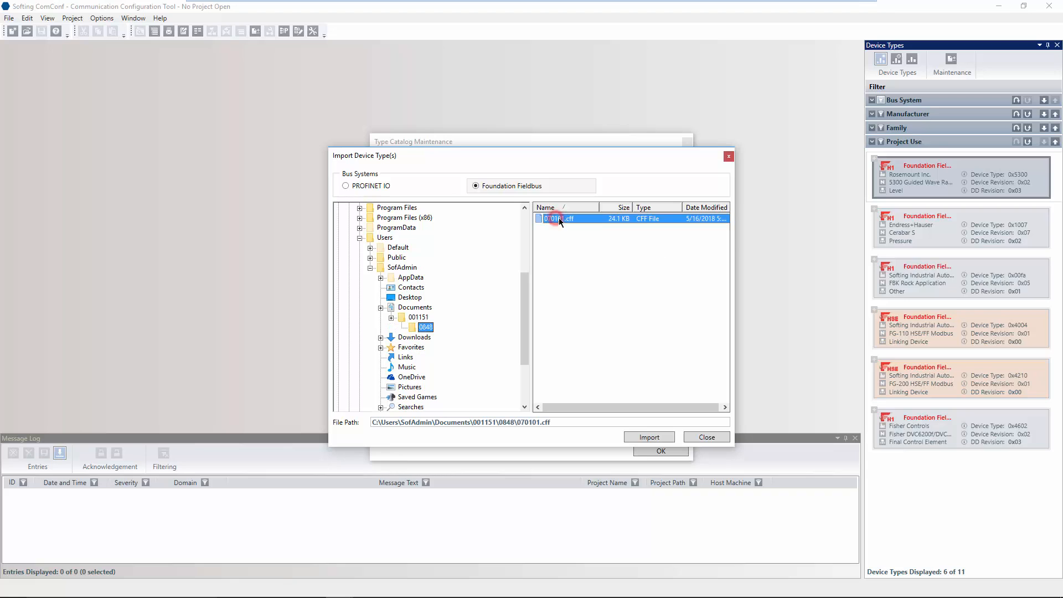
left_click(648, 437)
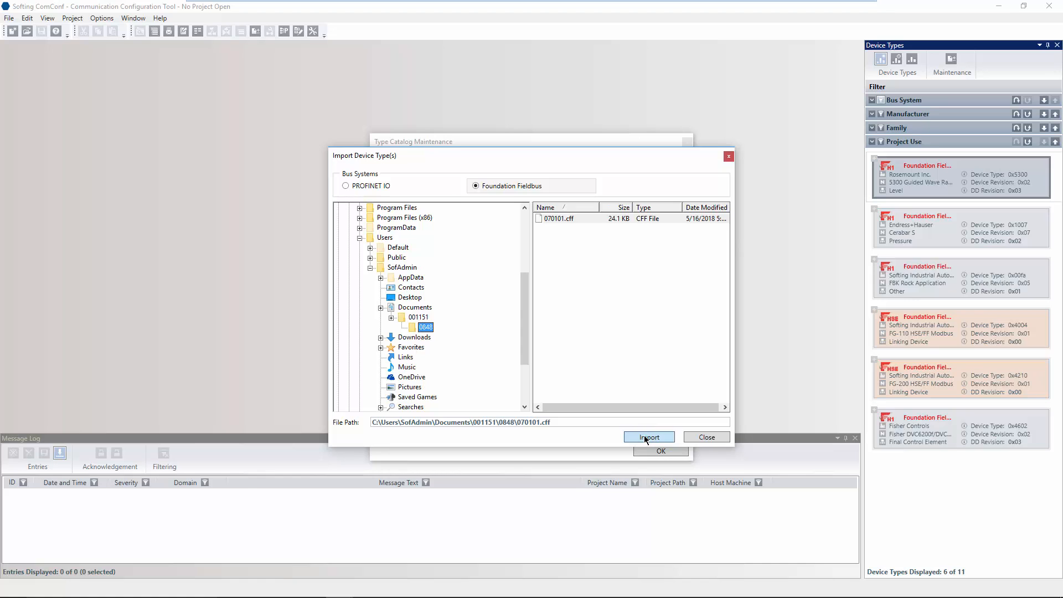
left_click(672, 451)
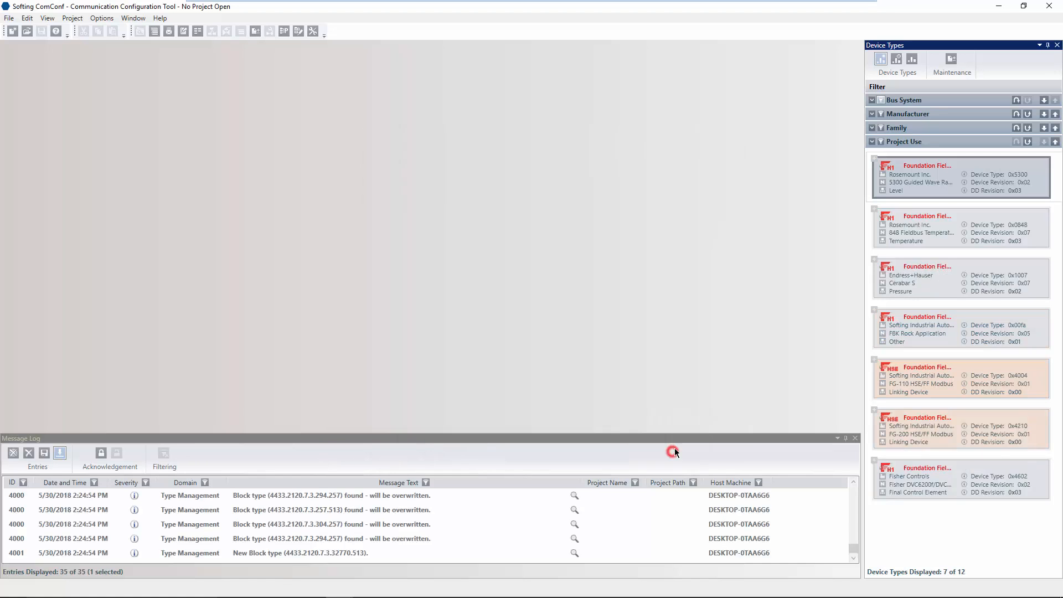
left_click(898, 228)
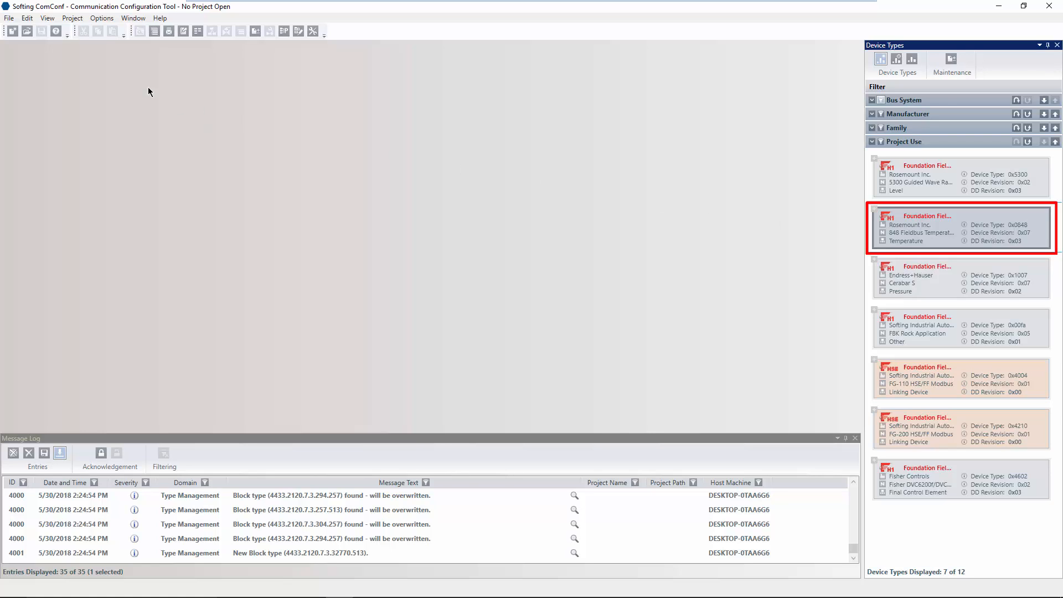
Create a new project in folder FG200 from the FF Project with FG-200 template.
left_click(13, 19)
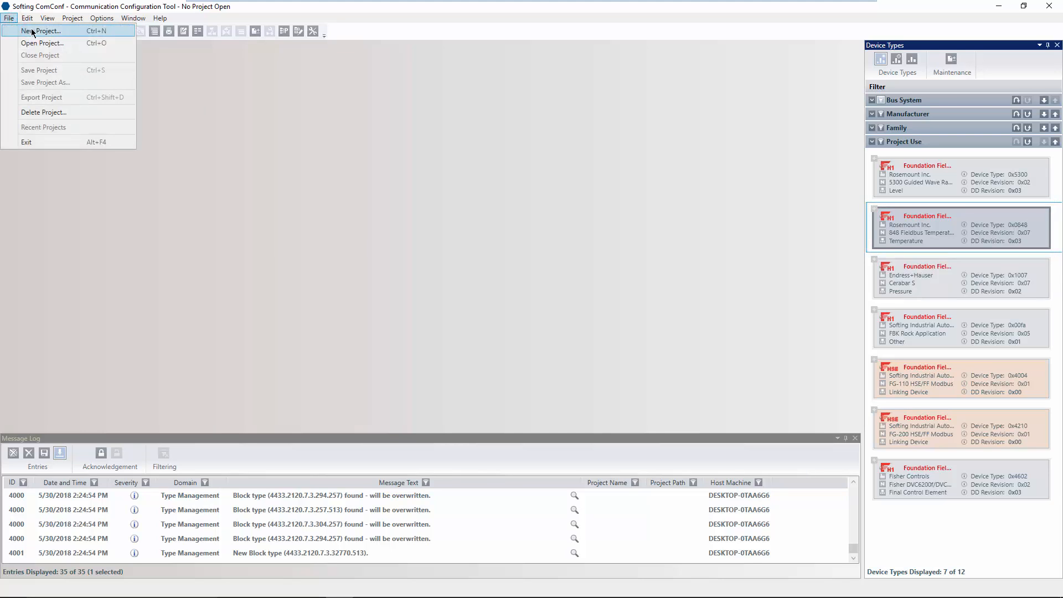
left_click(34, 32)
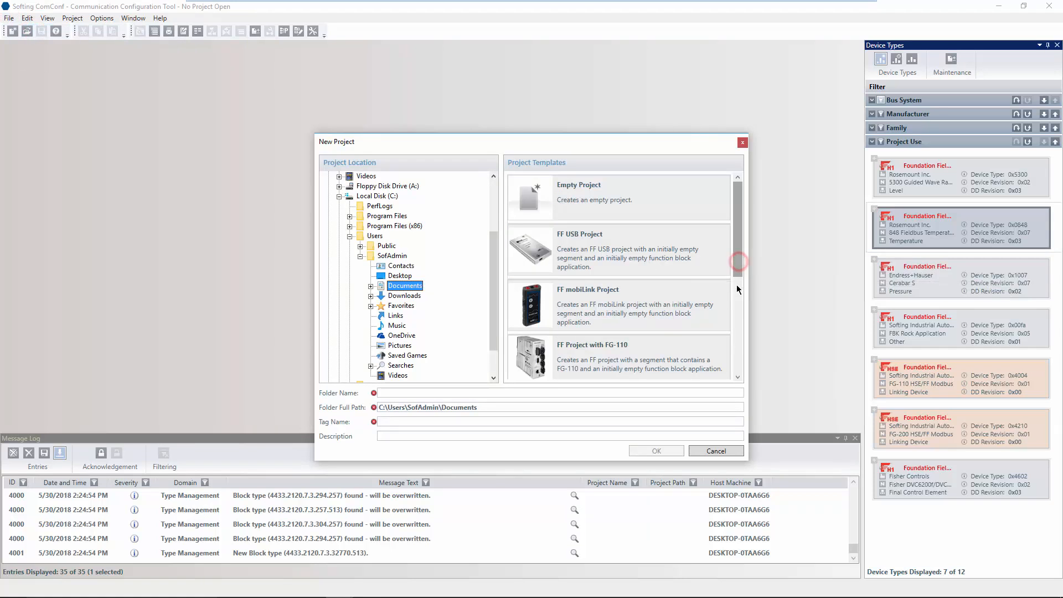
scroll(738, 302, "down", 1)
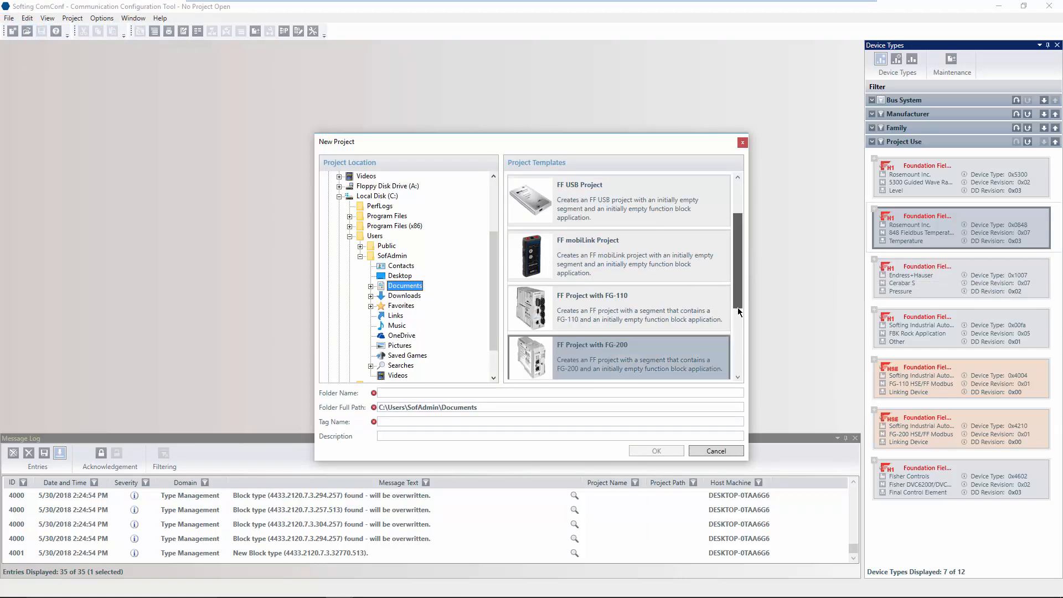
left_click(566, 357)
left_click(462, 393)
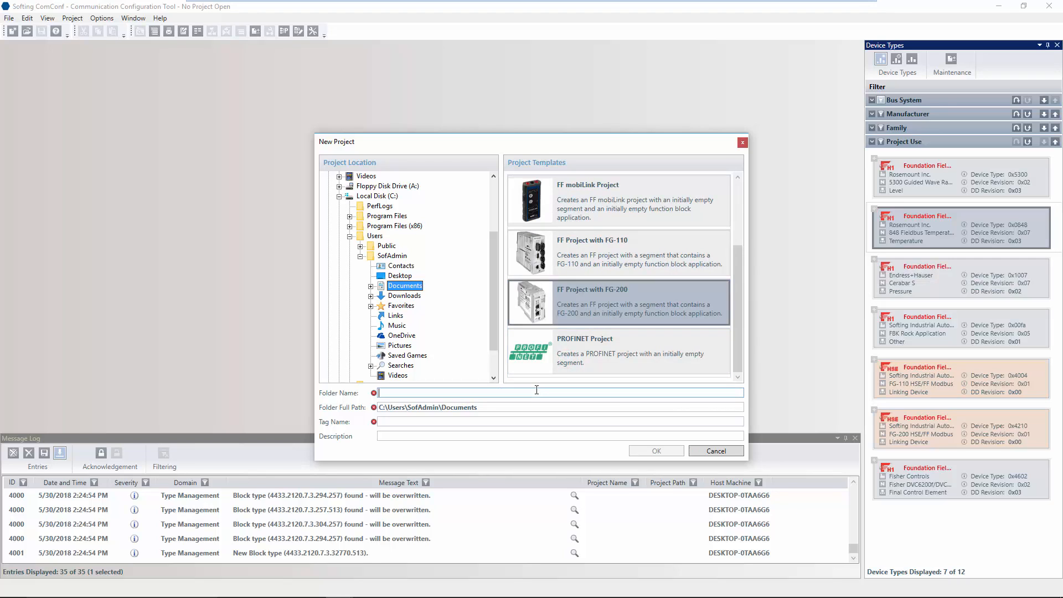
type("FG200")
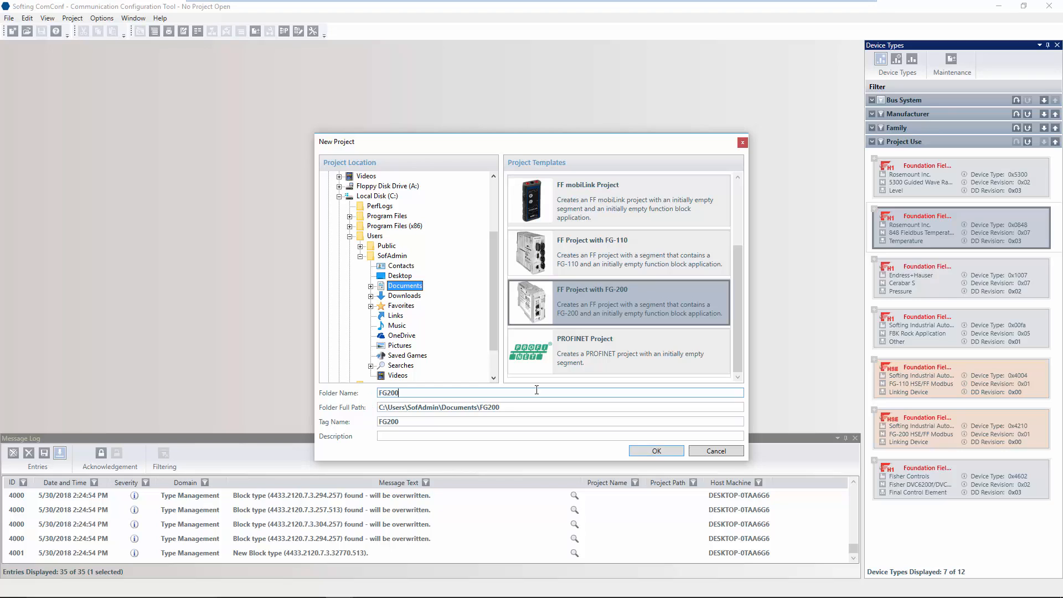
left_click(649, 451)
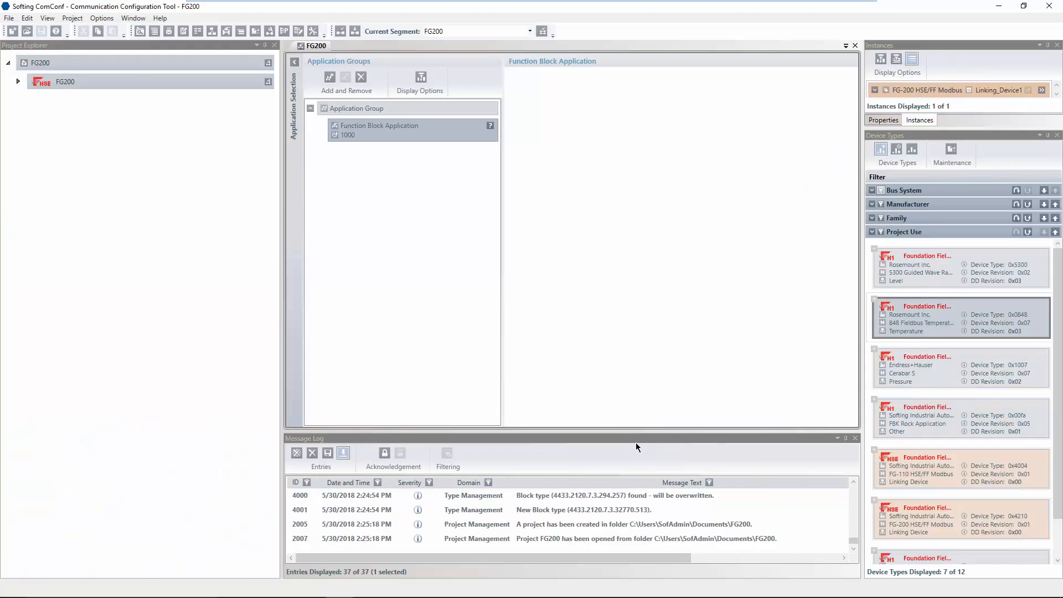
Expand FG200 HSE, Main Topology and FG-200 HSE/FF Linking_Device1 to reveal Links 1–4.
left_click(146, 64)
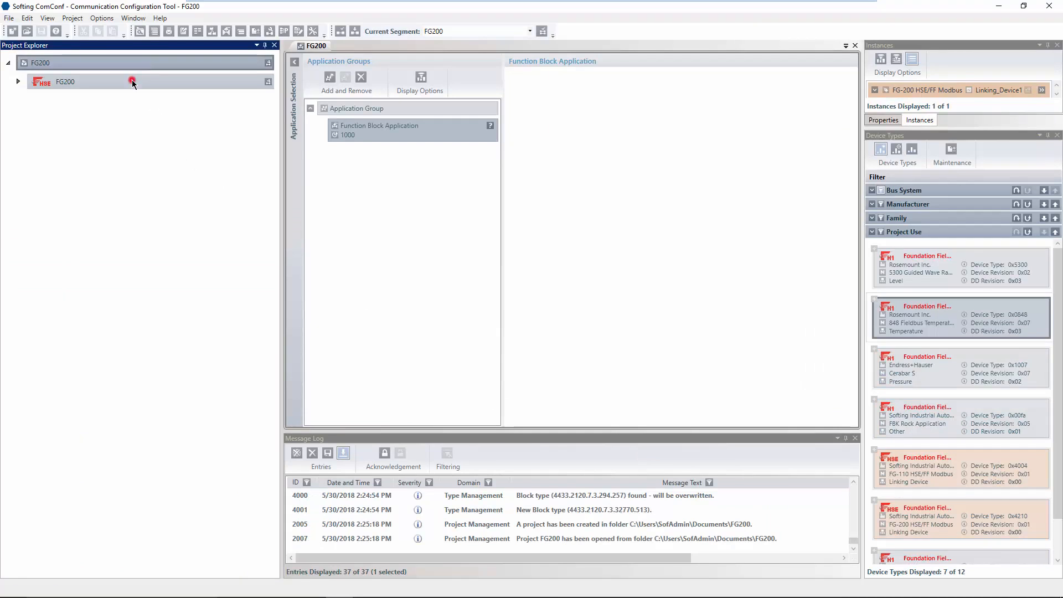
left_click(132, 81)
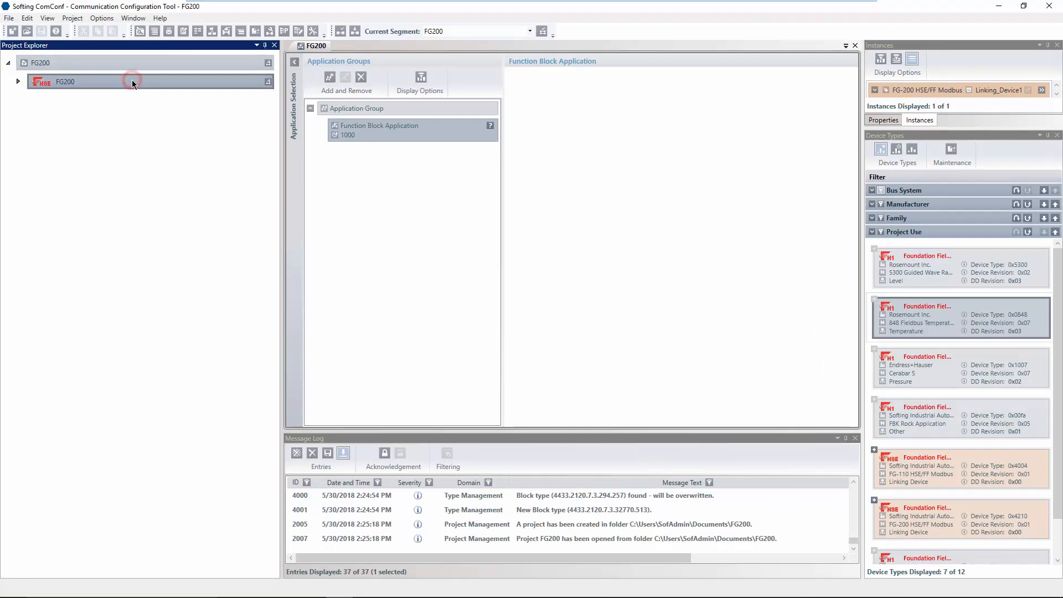
left_click(18, 82)
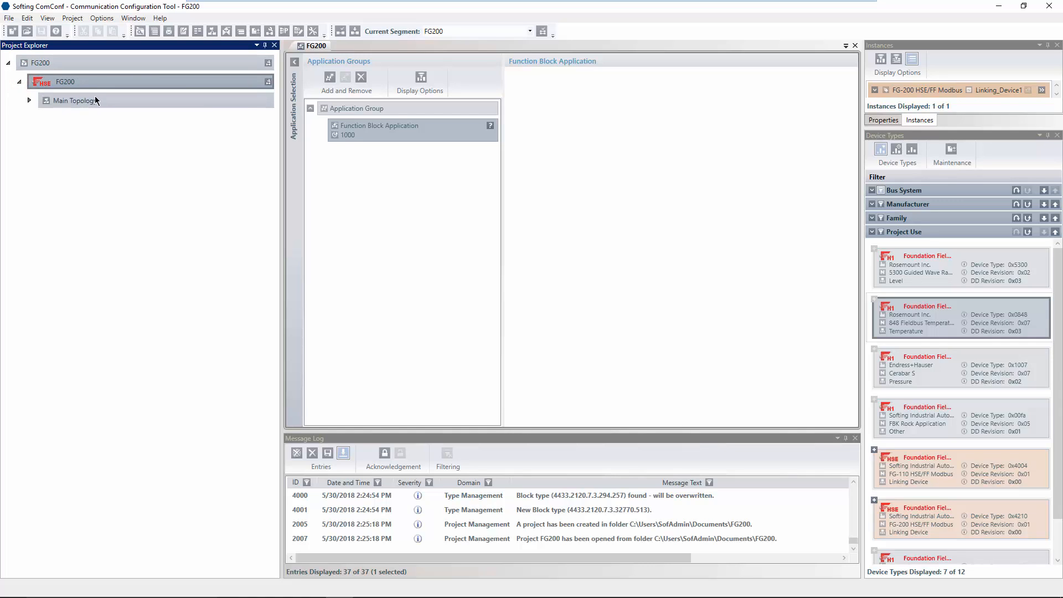
left_click(95, 100)
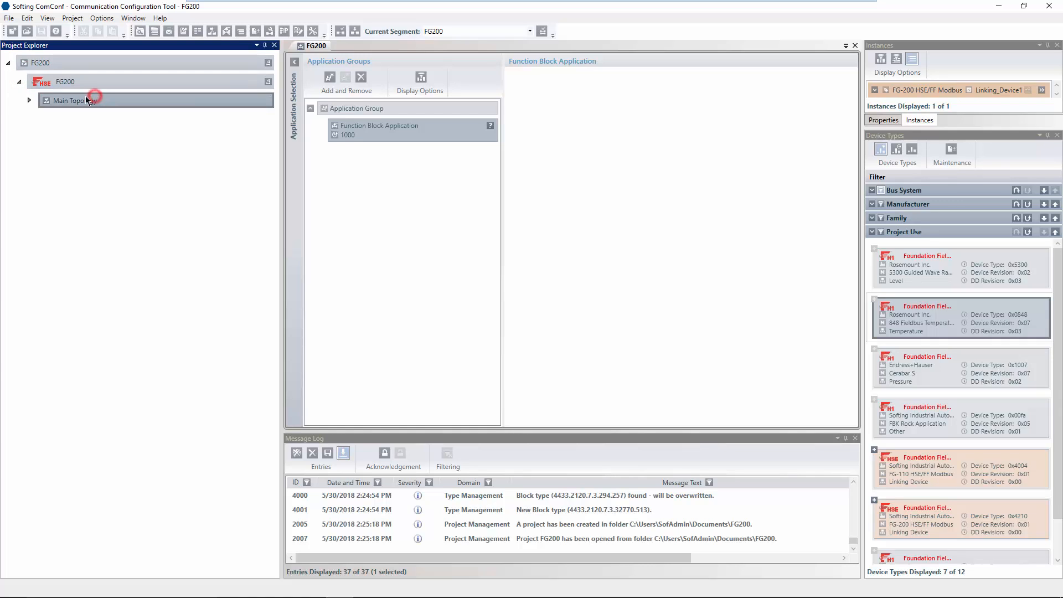
left_click(30, 99)
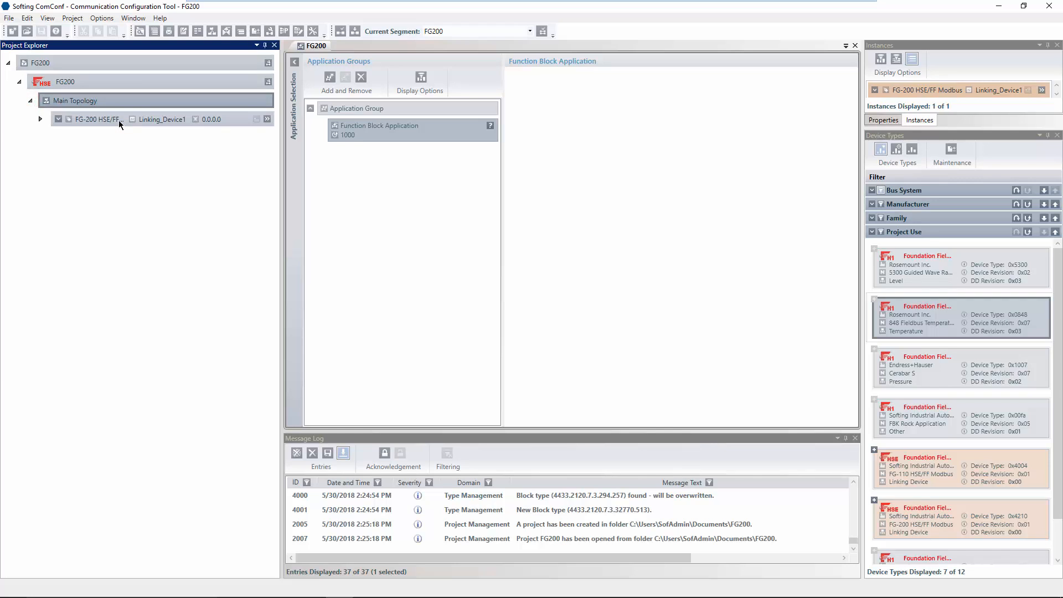
left_click(118, 122)
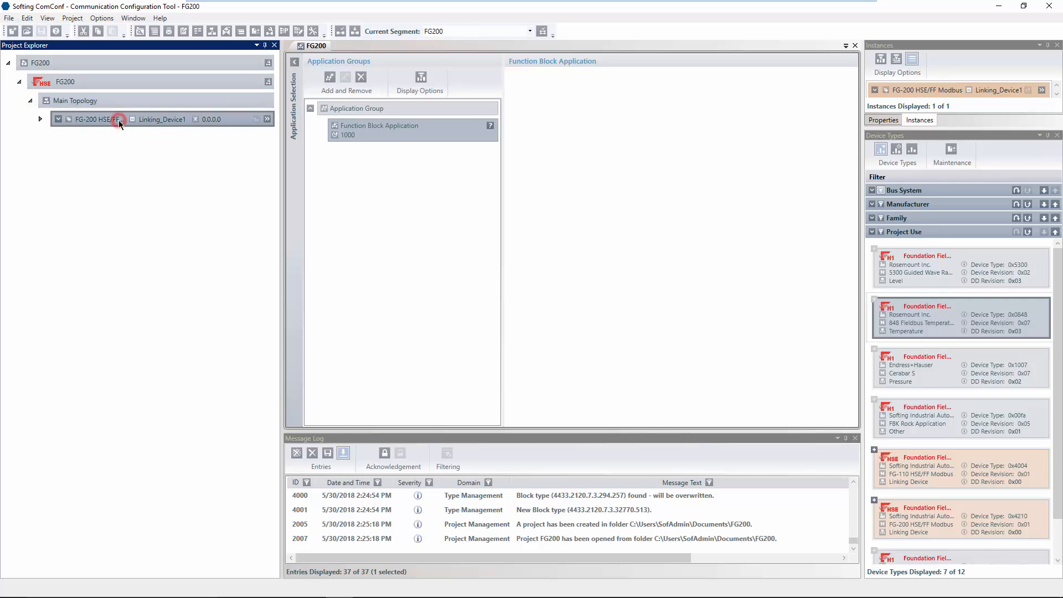
left_click(41, 119)
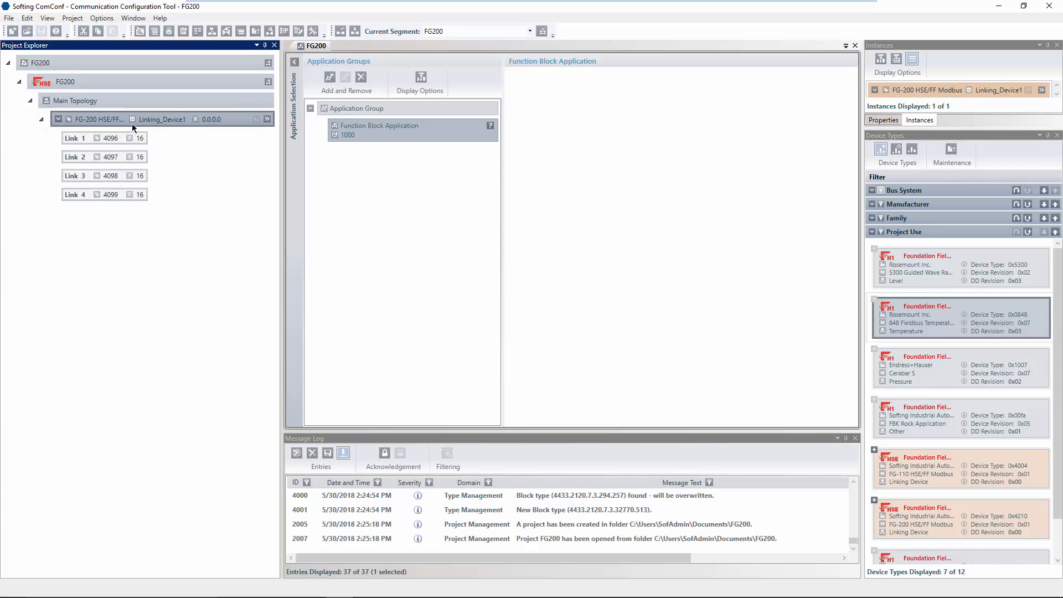
left_click(196, 86)
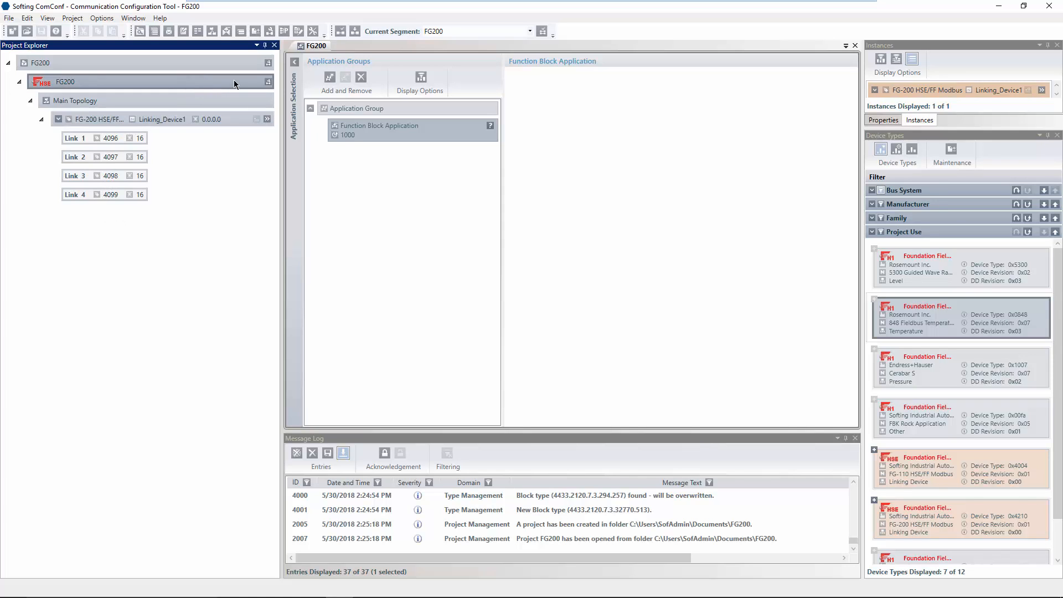
left_click(268, 83)
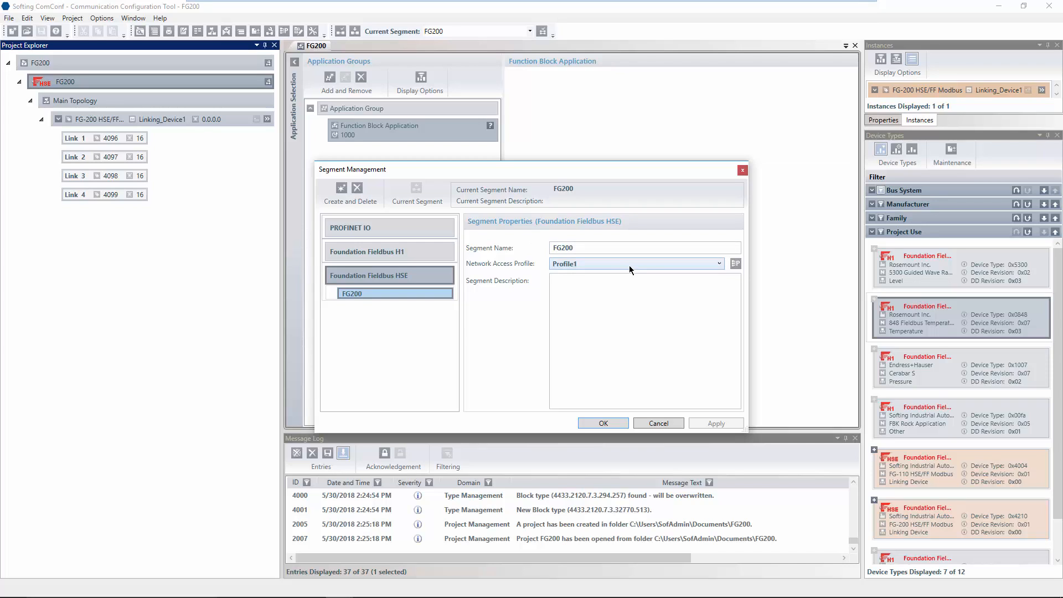
left_click(736, 264)
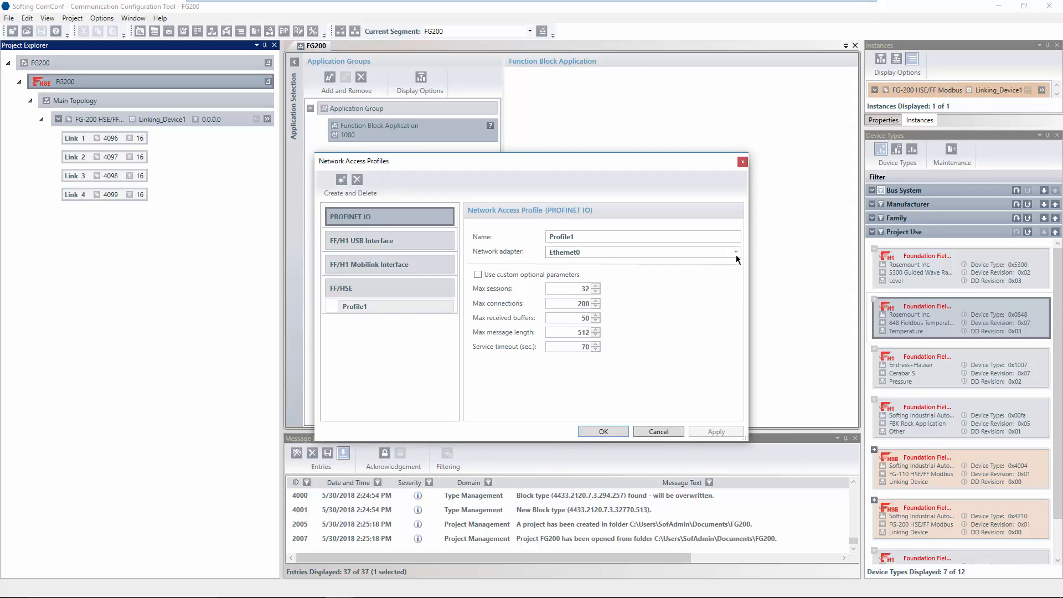
left_click(736, 252)
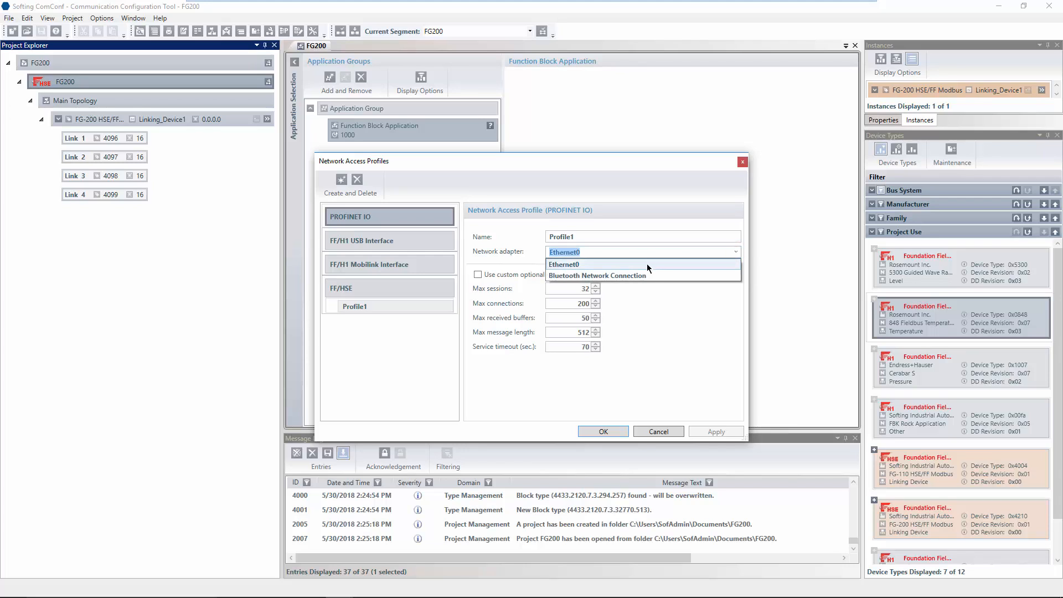
left_click(663, 296)
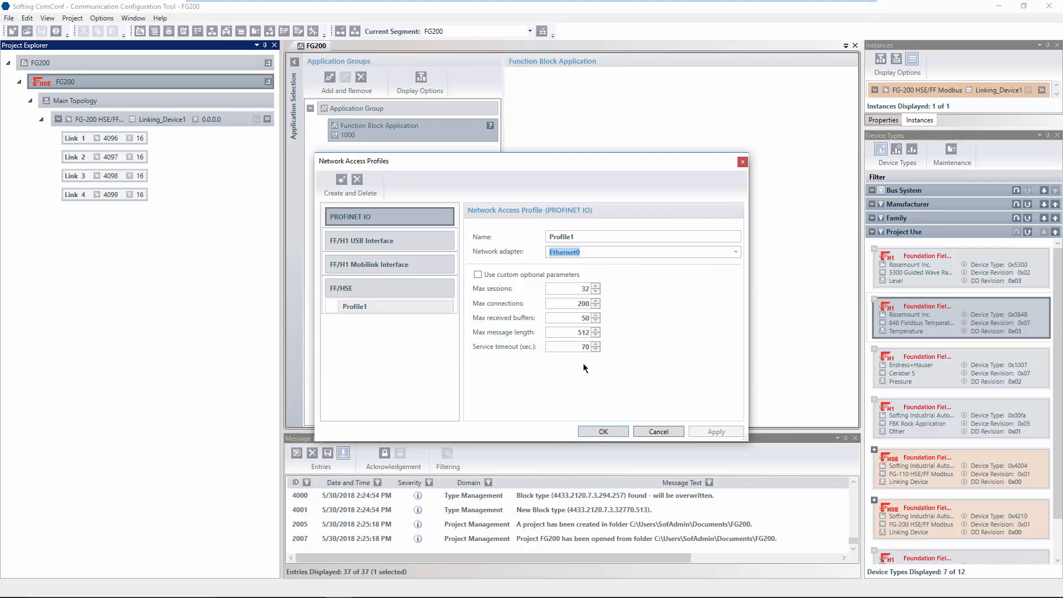
left_click(603, 431)
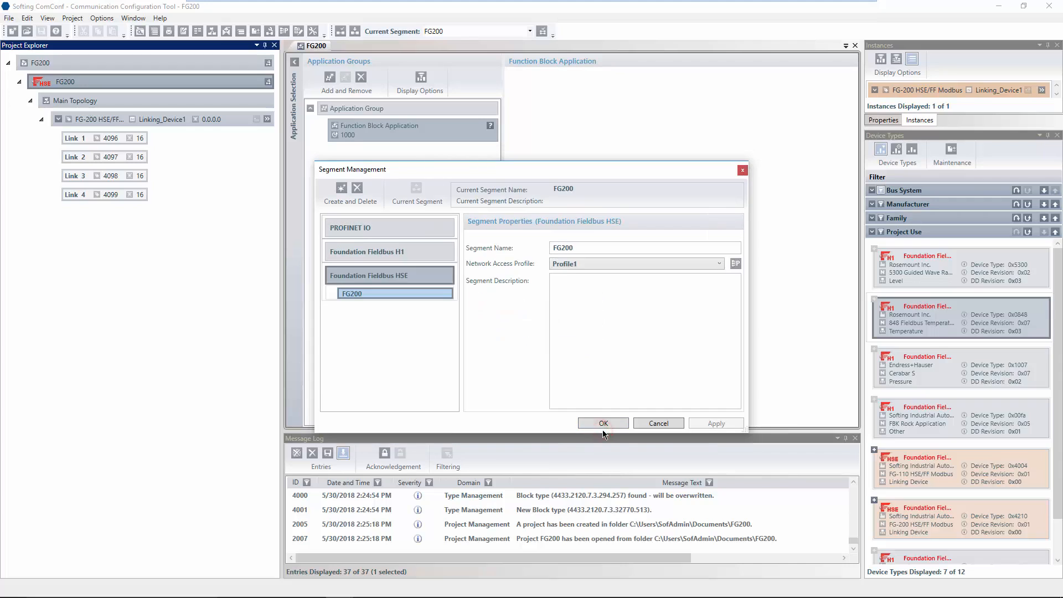
left_click(603, 422)
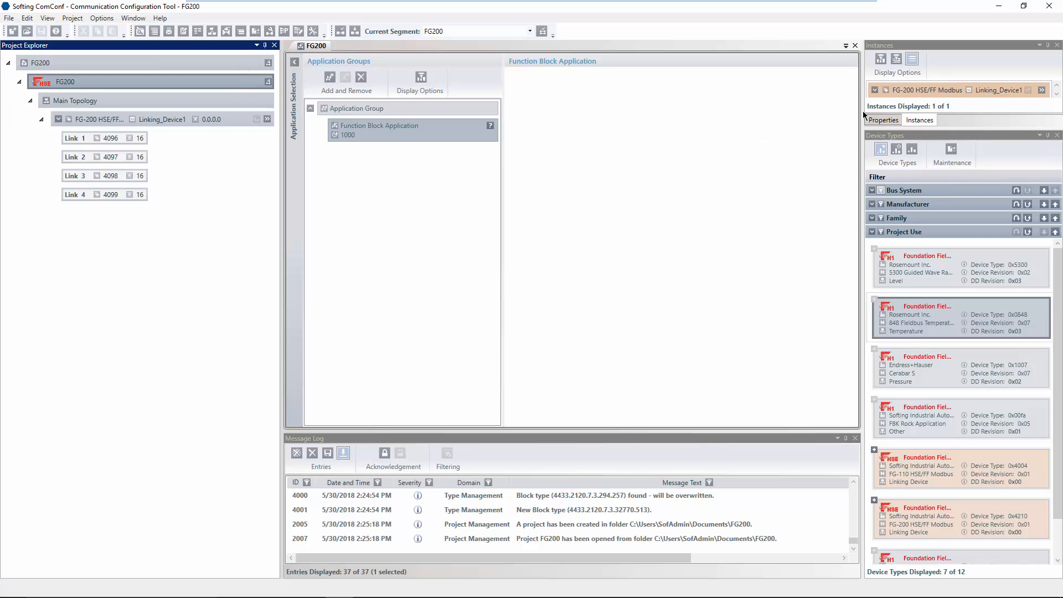
Read the FG200 segment's Modbus register ranges in a widened Properties grid, then select Linking_Device1.
left_click(881, 121)
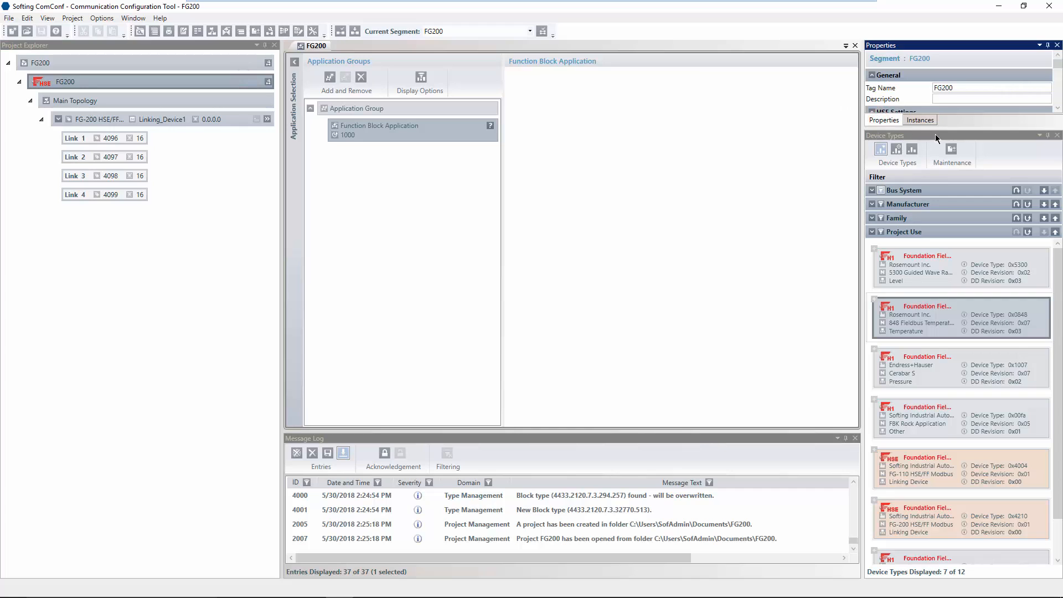
left_click_drag(938, 129, 941, 275)
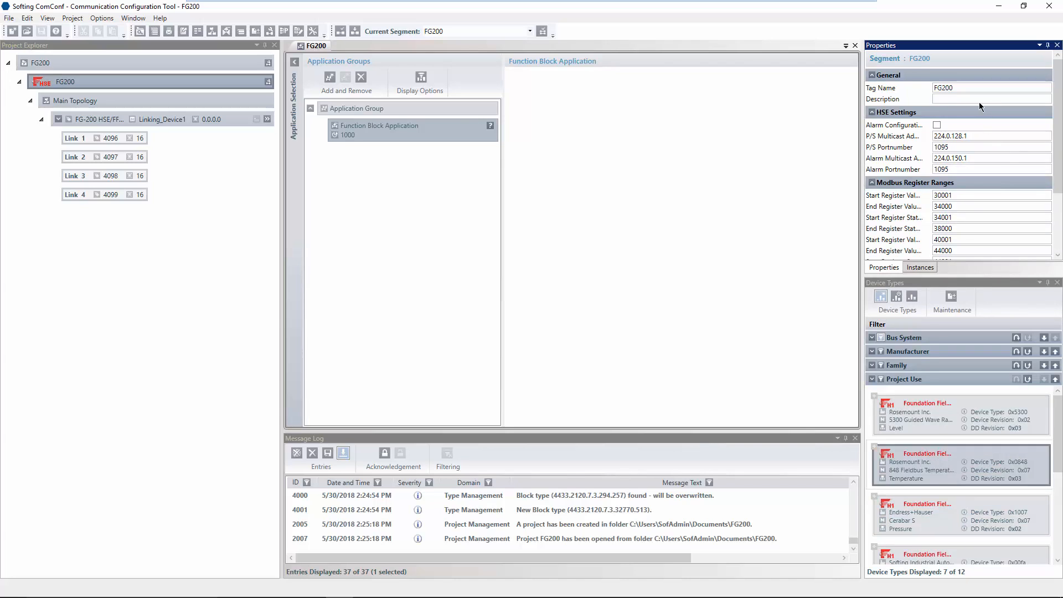
left_click(975, 87)
left_click(1058, 97)
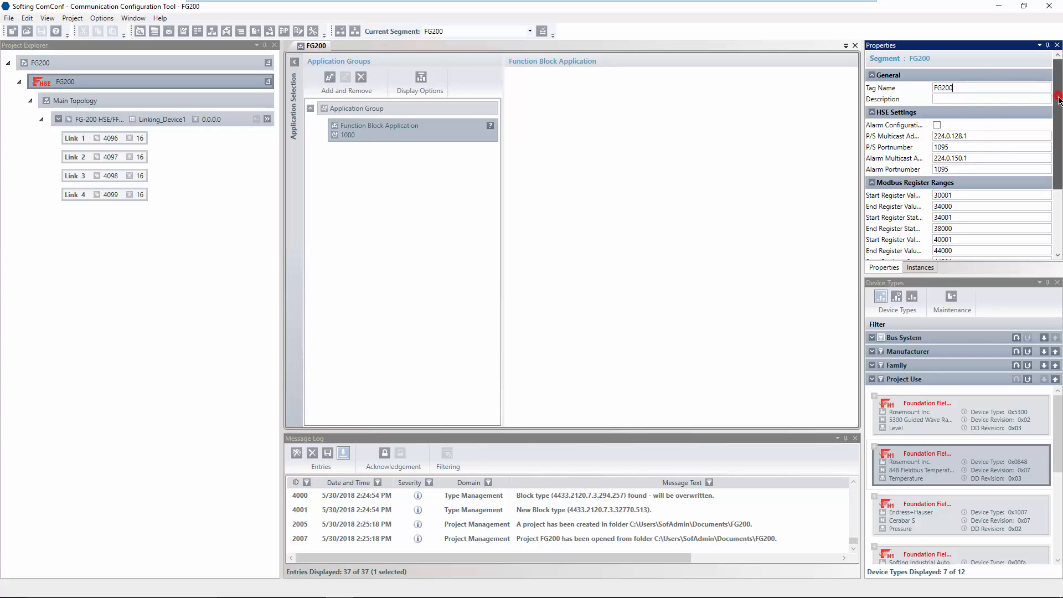
left_click_drag(1058, 97, 1061, 197)
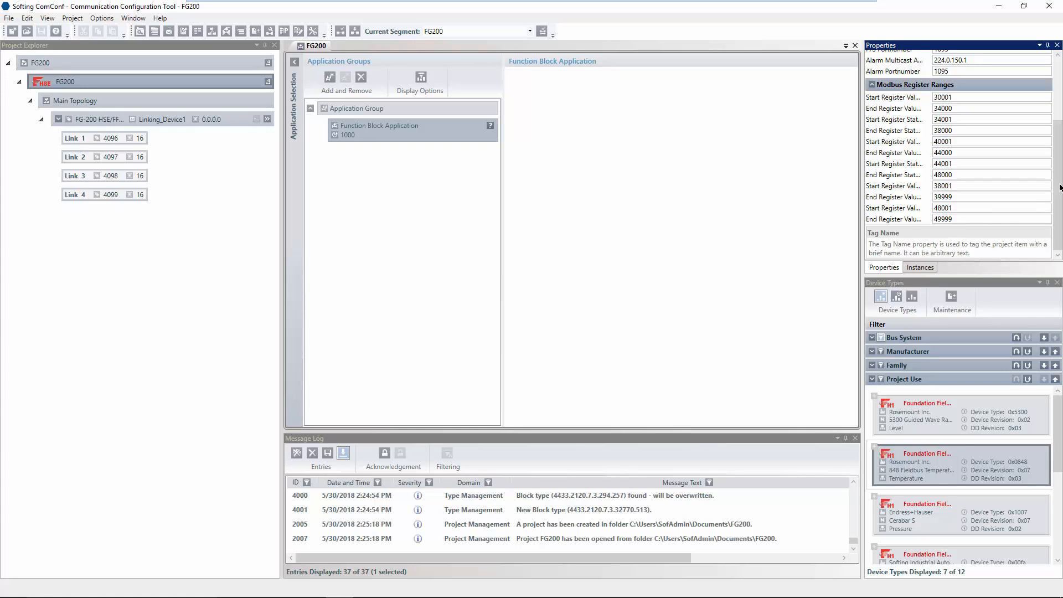
left_click_drag(1055, 141, 1055, 81)
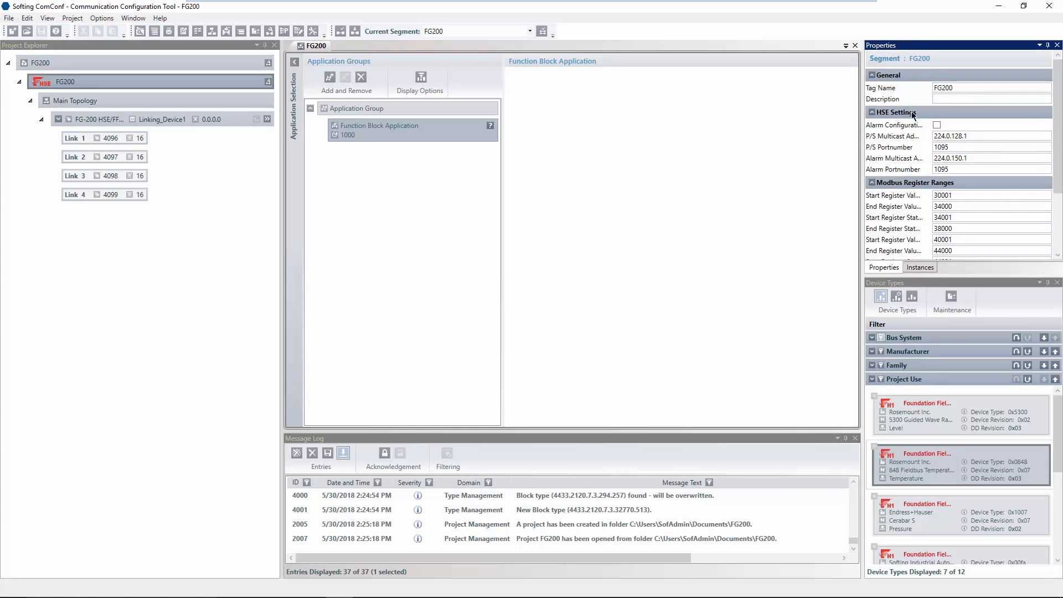
scroll(929, 184, "down", 3)
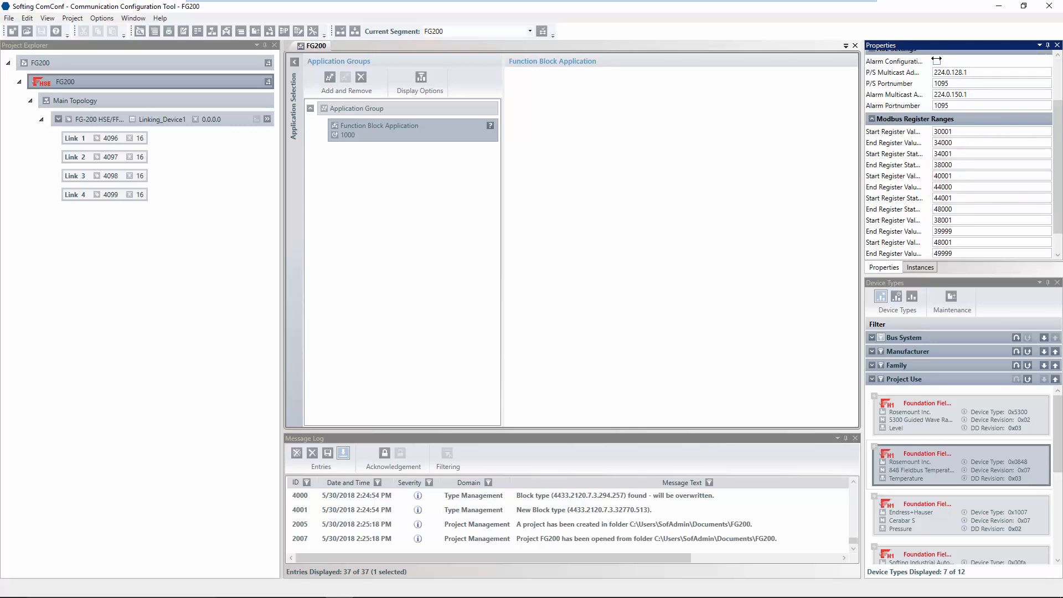
left_click_drag(935, 61, 1001, 62)
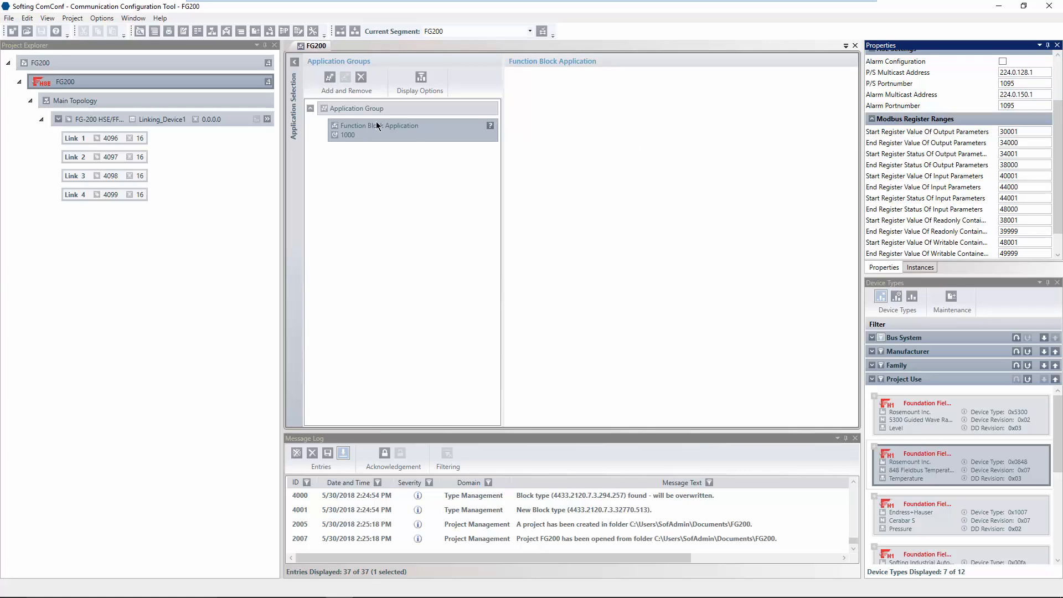
left_click(238, 119)
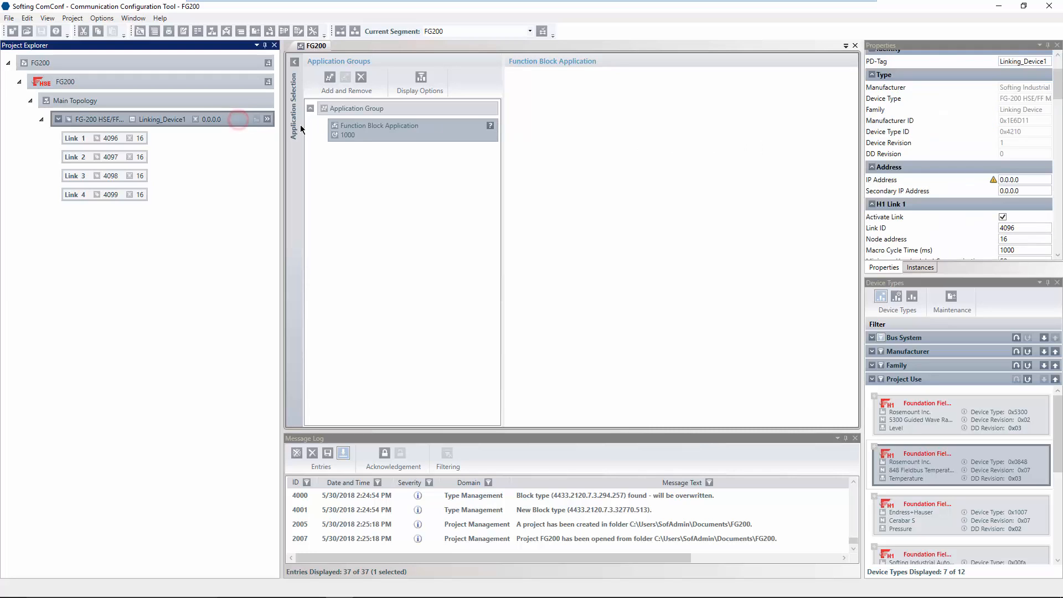
Set the linking device's PD-Tag to FG200 and its IP address to 172.20.11.20.
left_click_drag(997, 62, 944, 65)
left_click(998, 61)
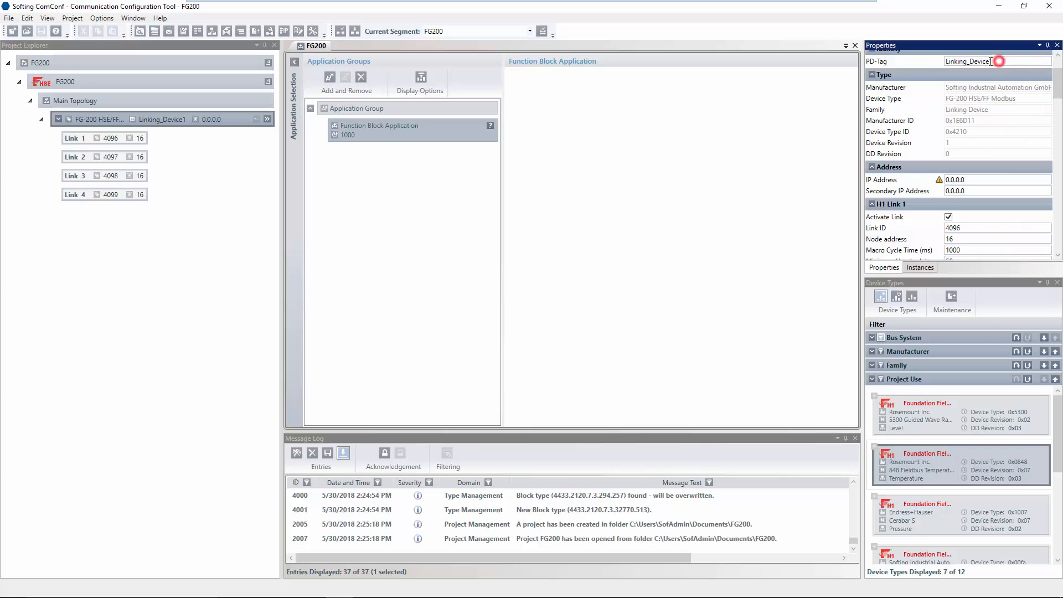
type("FG200")
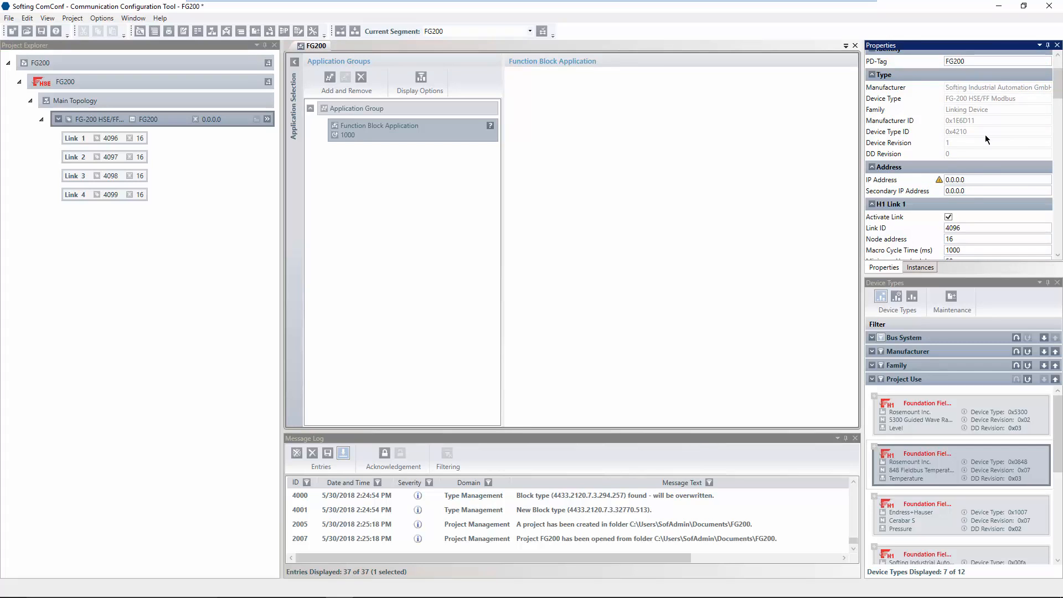
left_click(975, 178)
double_click(974, 178)
type("172.20.11.20")
Verify H1 Link 1 has Link ID 4096 and node address 16.
scroll(1019, 202, "down", 5)
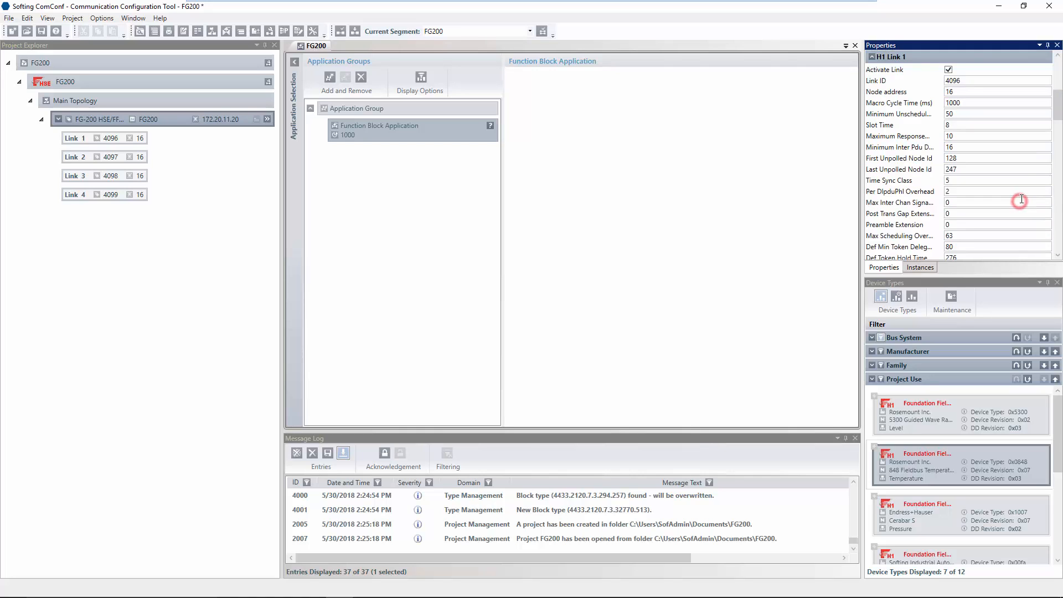
left_click(972, 79)
left_click(980, 91)
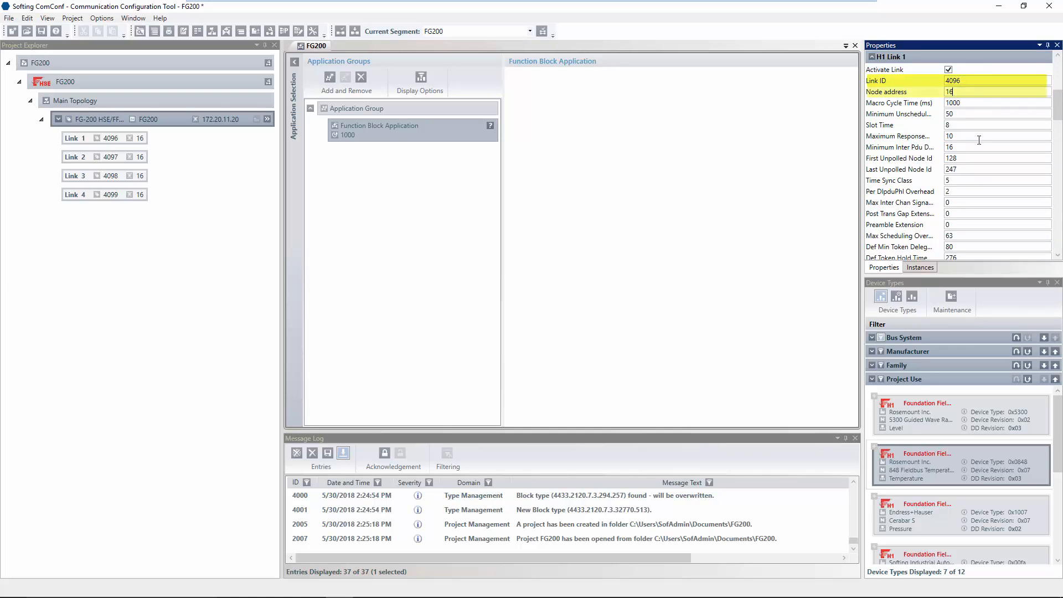
Uncheck Activate Link for H1 Links 2, 3 and 4 so only Link 1 remains active.
left_click(978, 167)
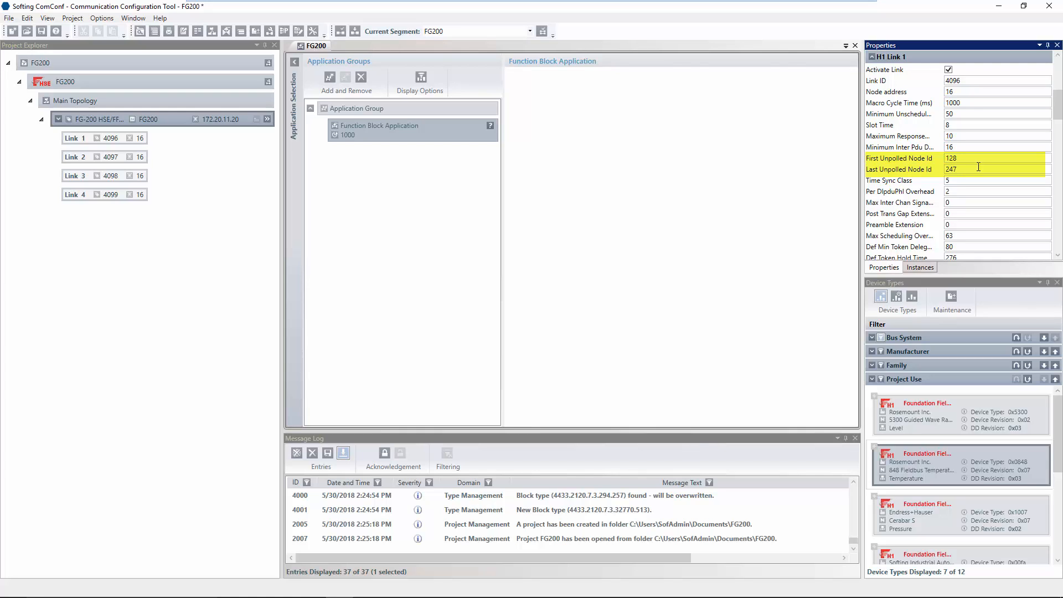
left_click(871, 56)
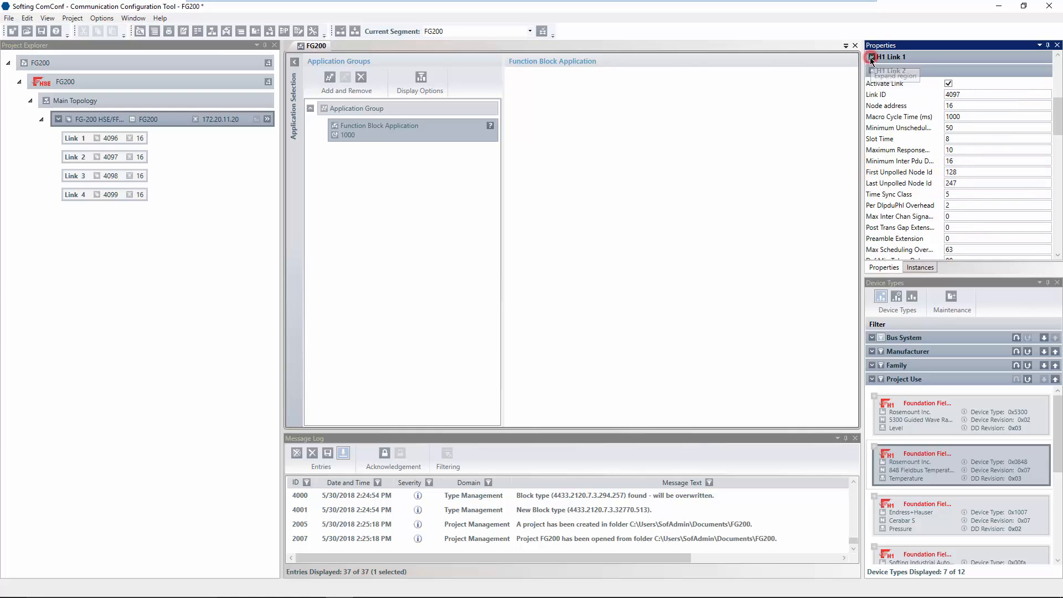
left_click(948, 83)
left_click(873, 71)
left_click(947, 97)
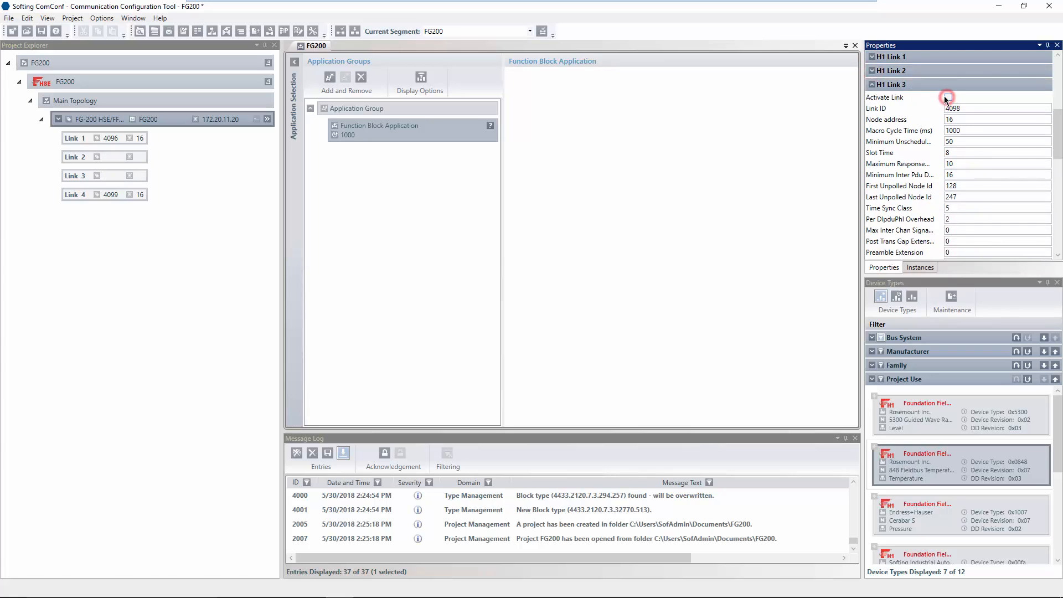
left_click(872, 84)
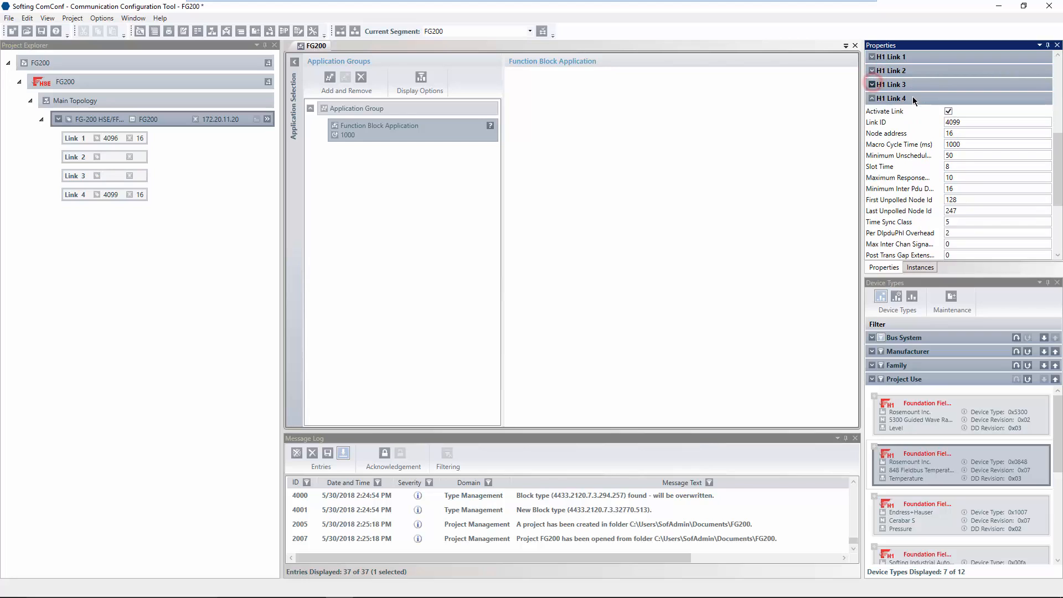
left_click(948, 111)
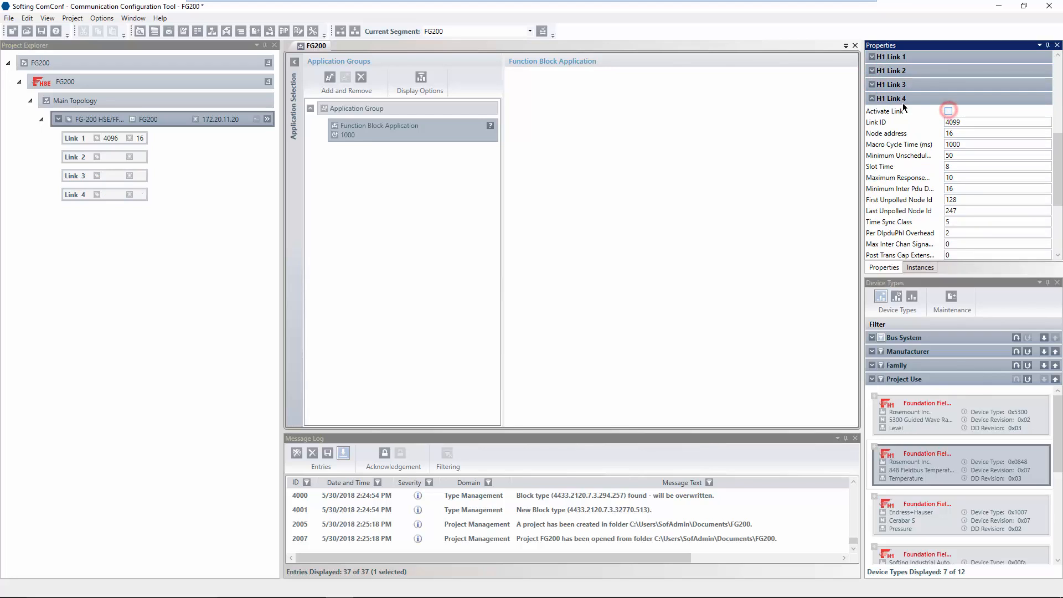
left_click(873, 99)
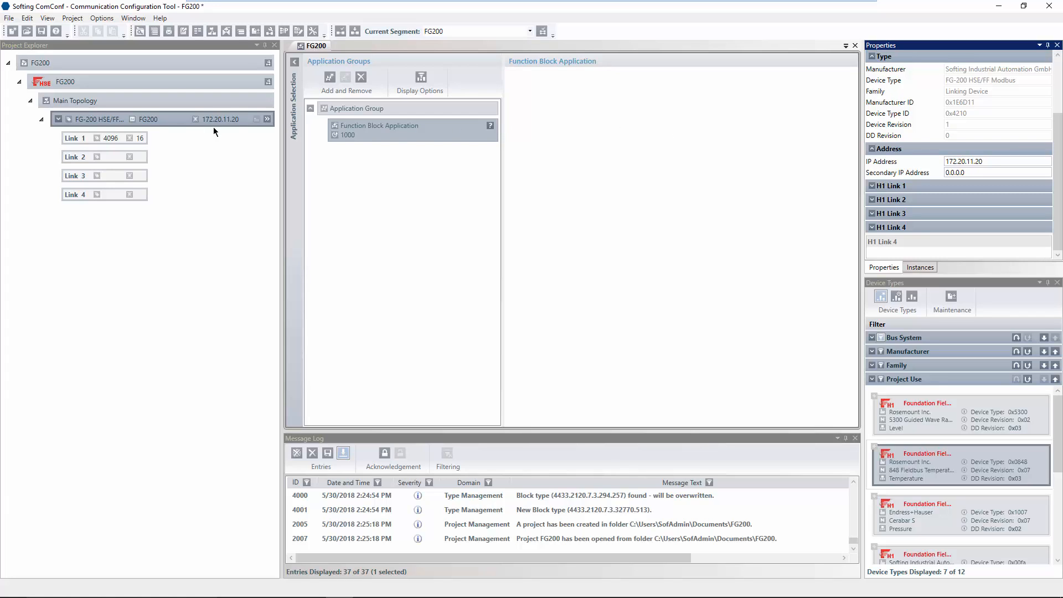
left_click(118, 138)
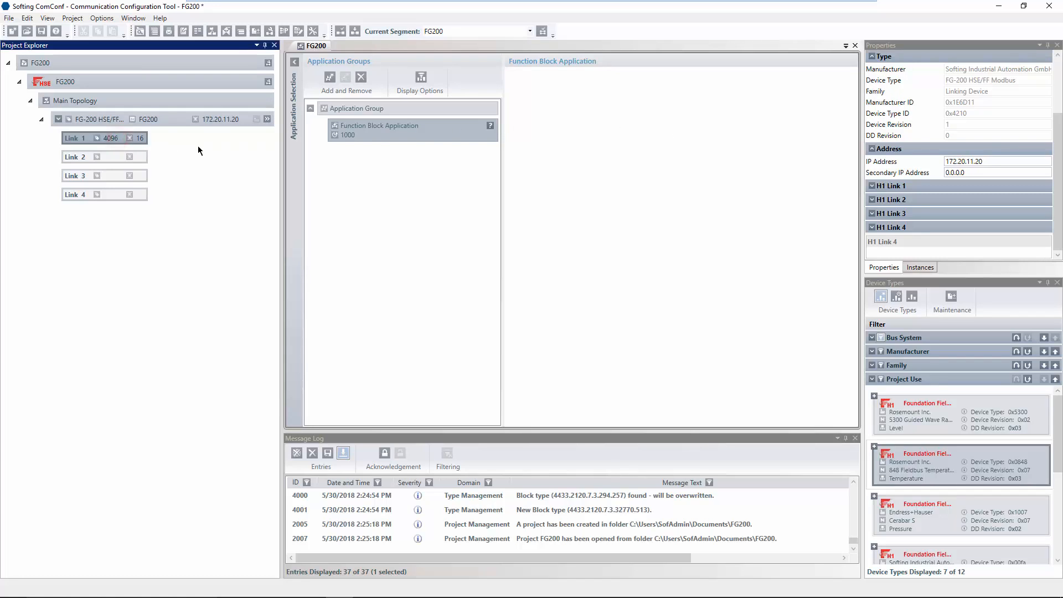
Add an 848 Fieldbus Temperature device under Link 1 and select it.
left_click(902, 453)
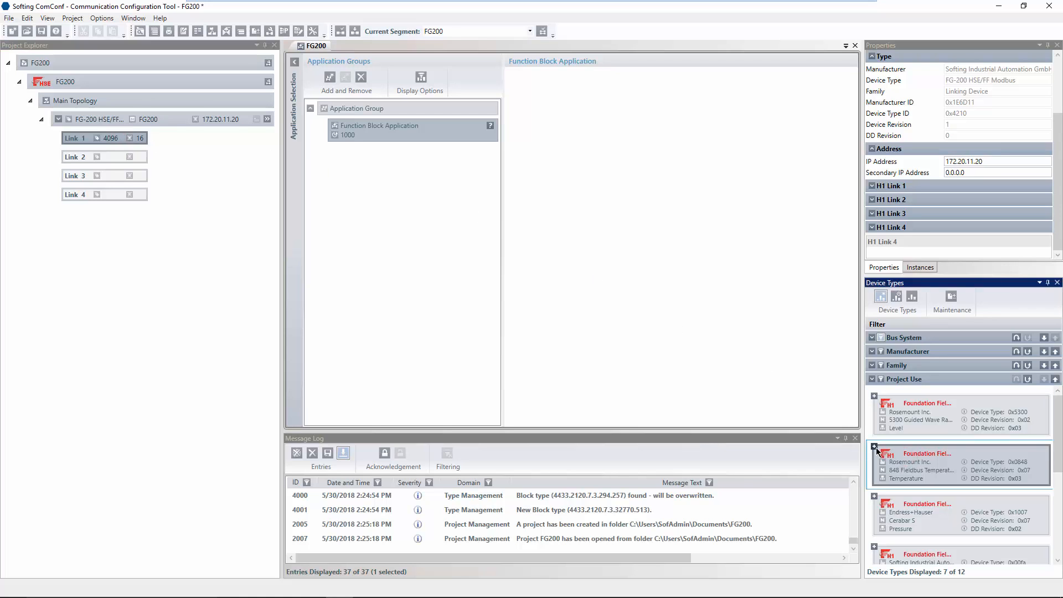
left_click(874, 446)
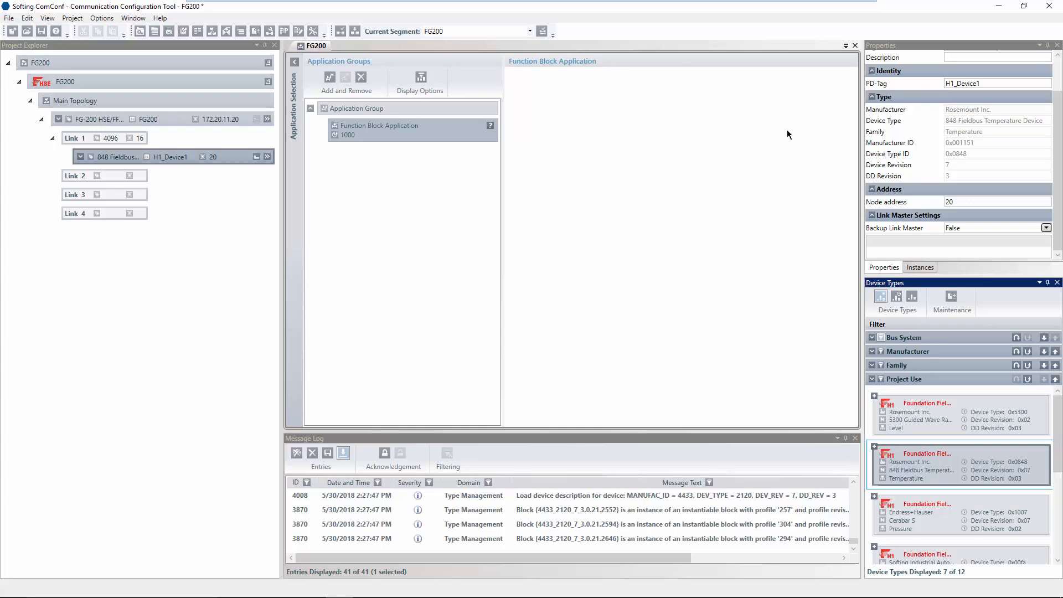
left_click(229, 157)
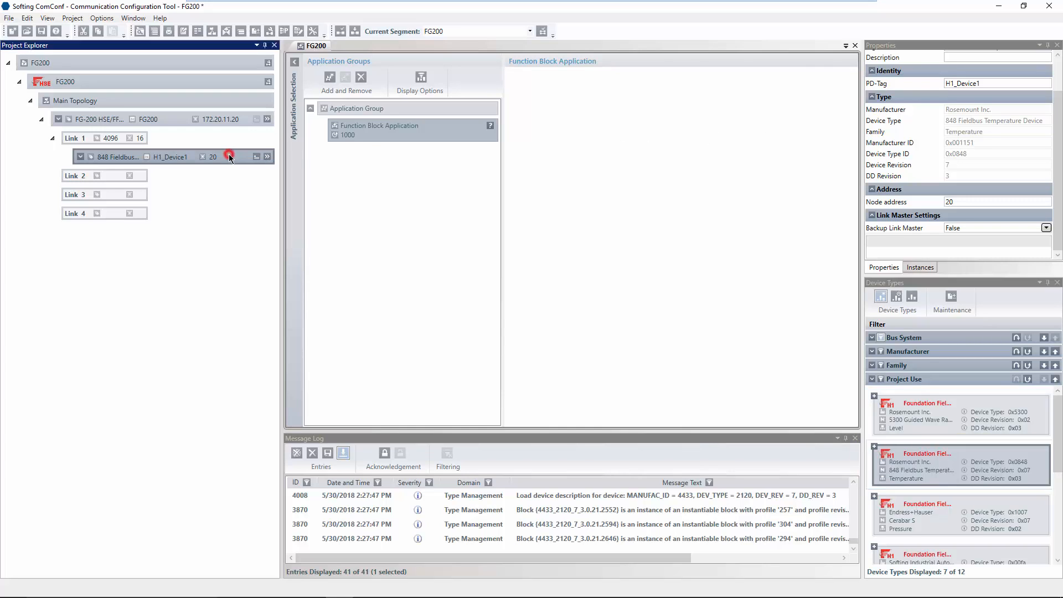
Tag the new device 848T, confirming node address 20 and Backup Link Master False.
left_click(987, 82)
double_click(987, 65)
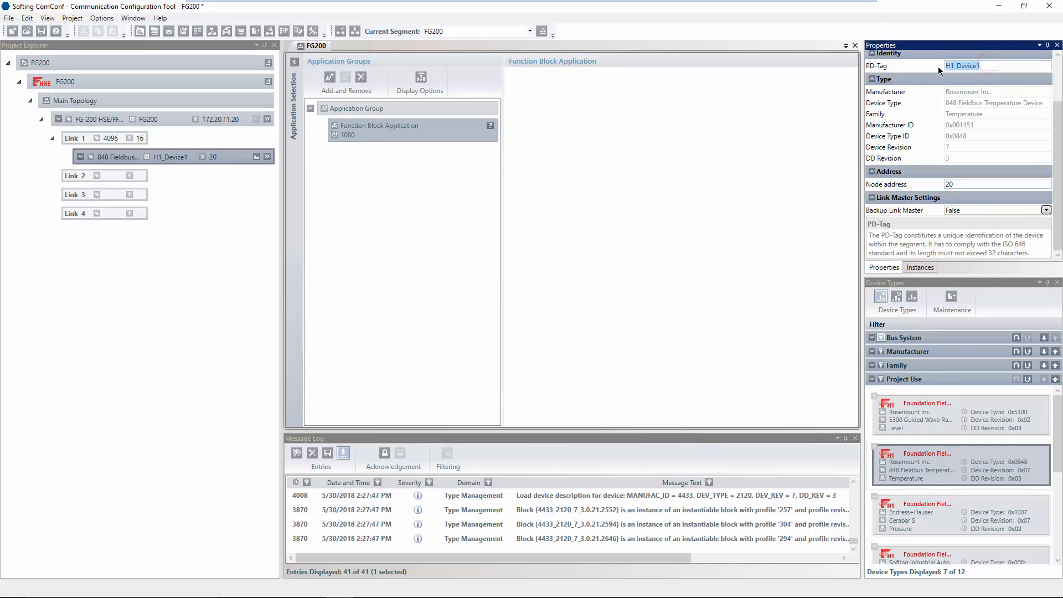
type("848T")
left_click(964, 183)
left_click(979, 227)
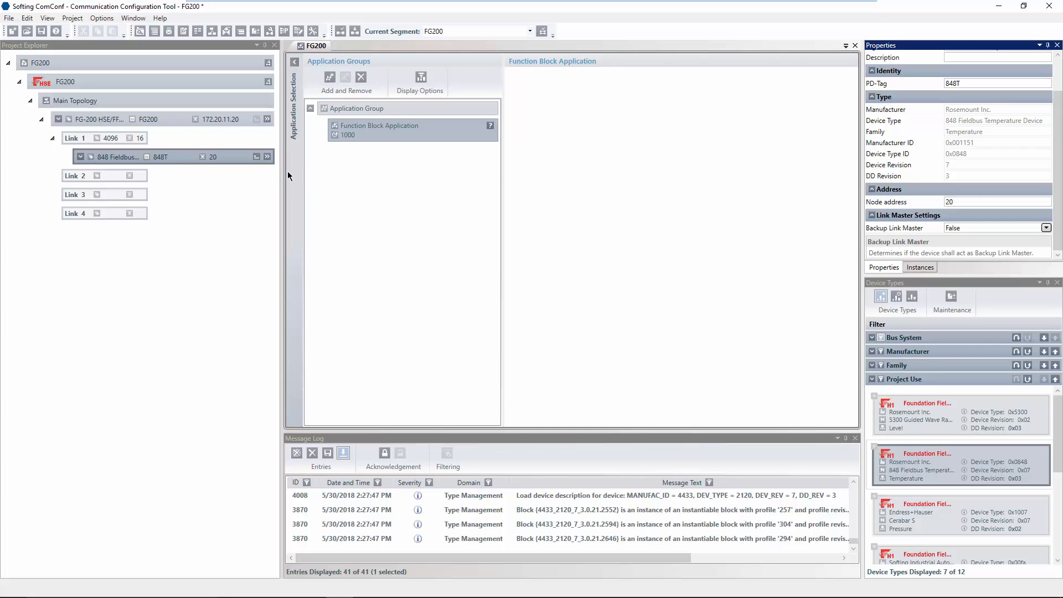
Open 848T's configuration parameters and scroll the Analog Input@1200 block to its XD_SCALE rows.
left_click(256, 157)
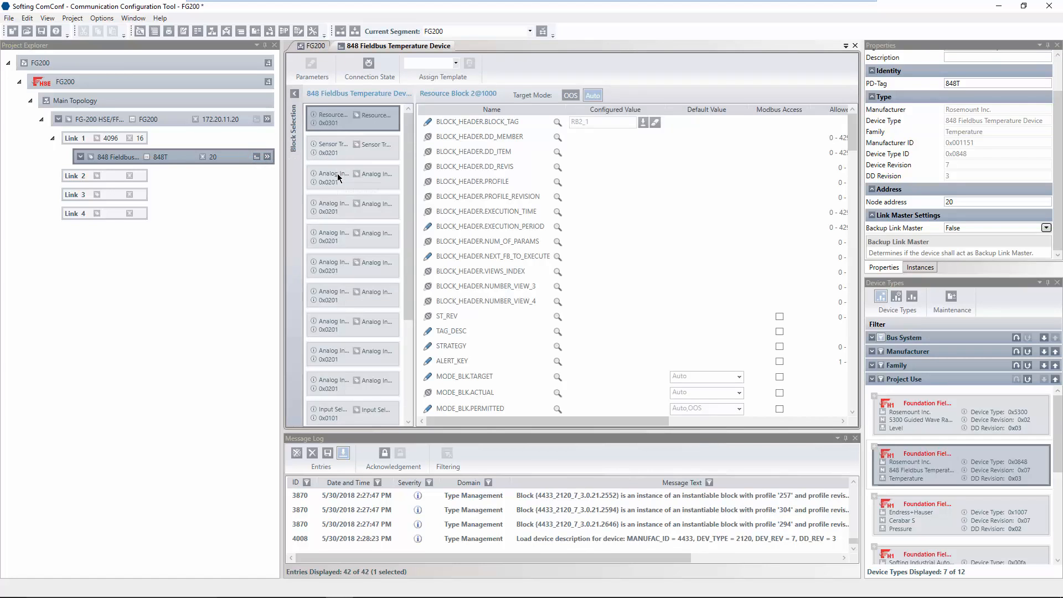
left_click(337, 173)
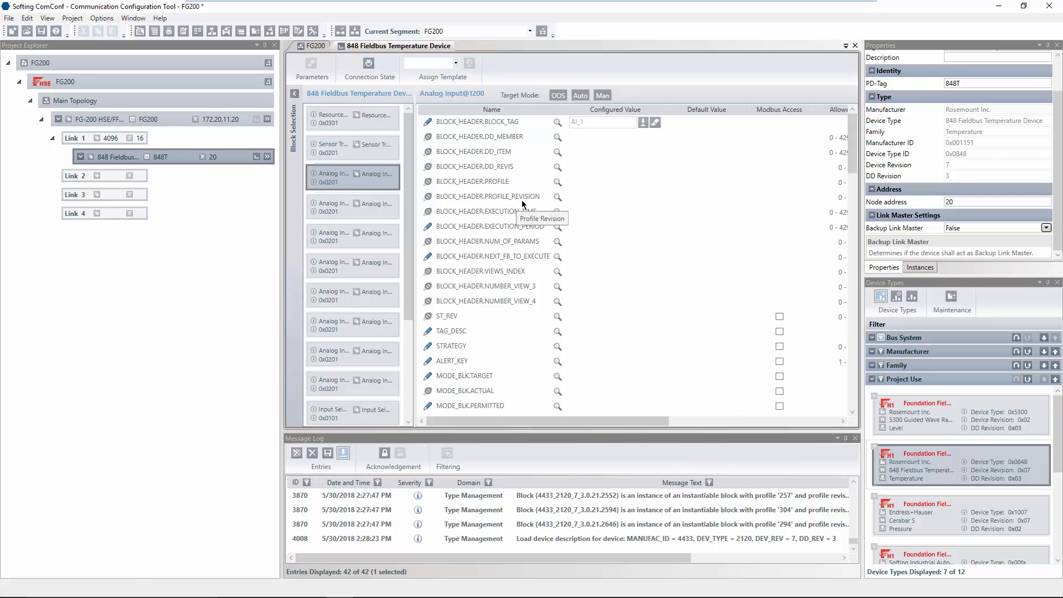
scroll(522, 204, "down", 2)
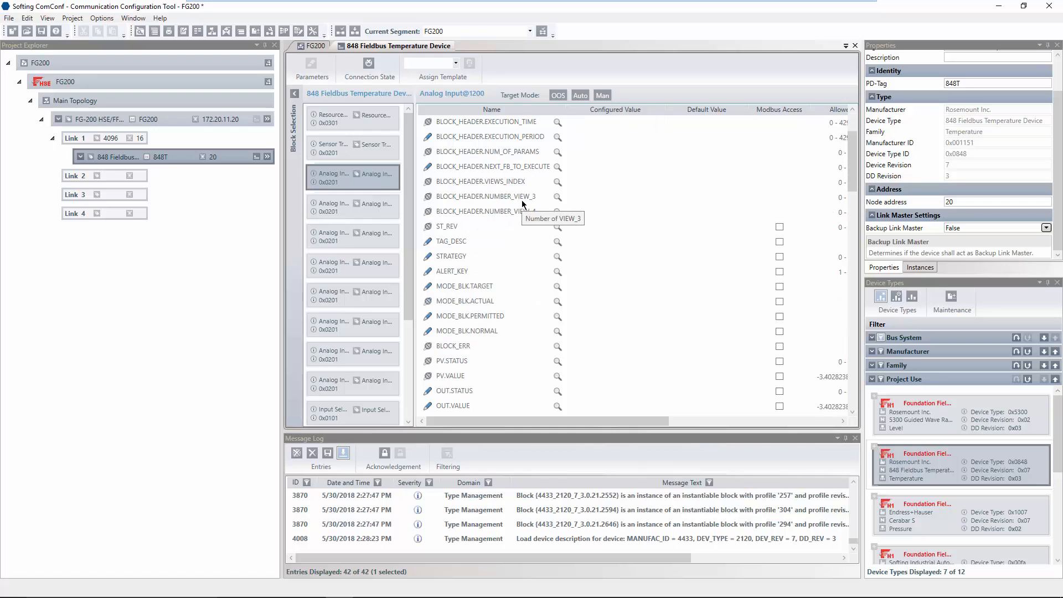
scroll(522, 203, "down", 3)
scroll(521, 200, "down", 4)
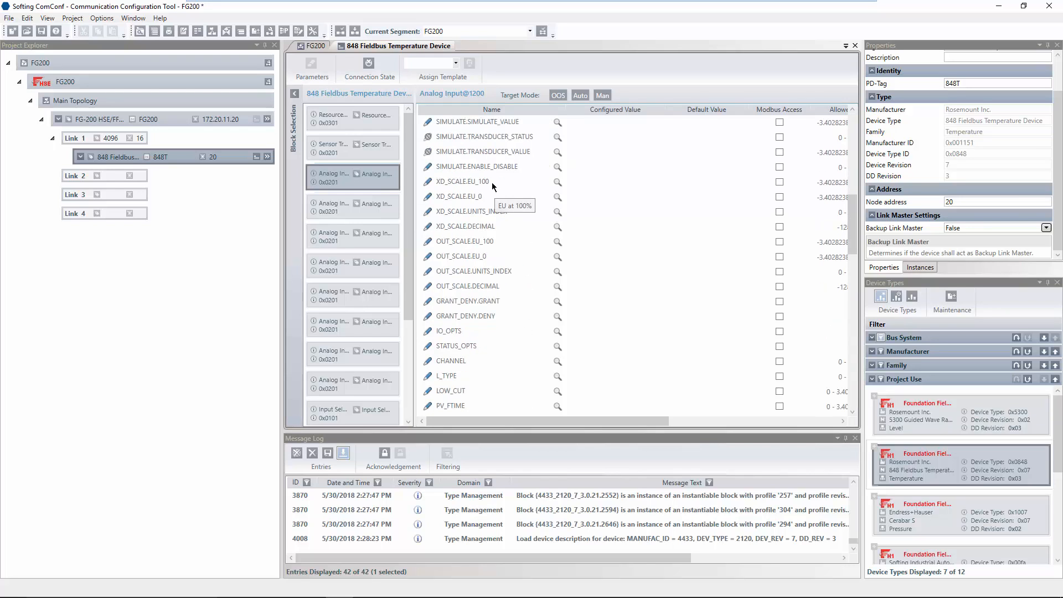
Set XD_SCALE to 0–100 with units °C.
left_click(492, 182)
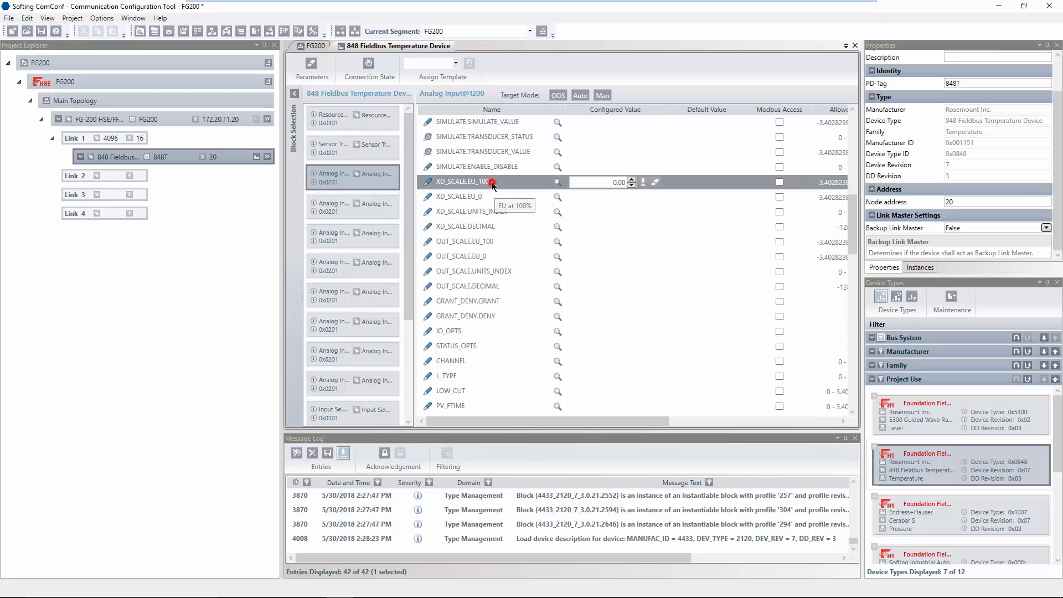
double_click(611, 180)
type("1")
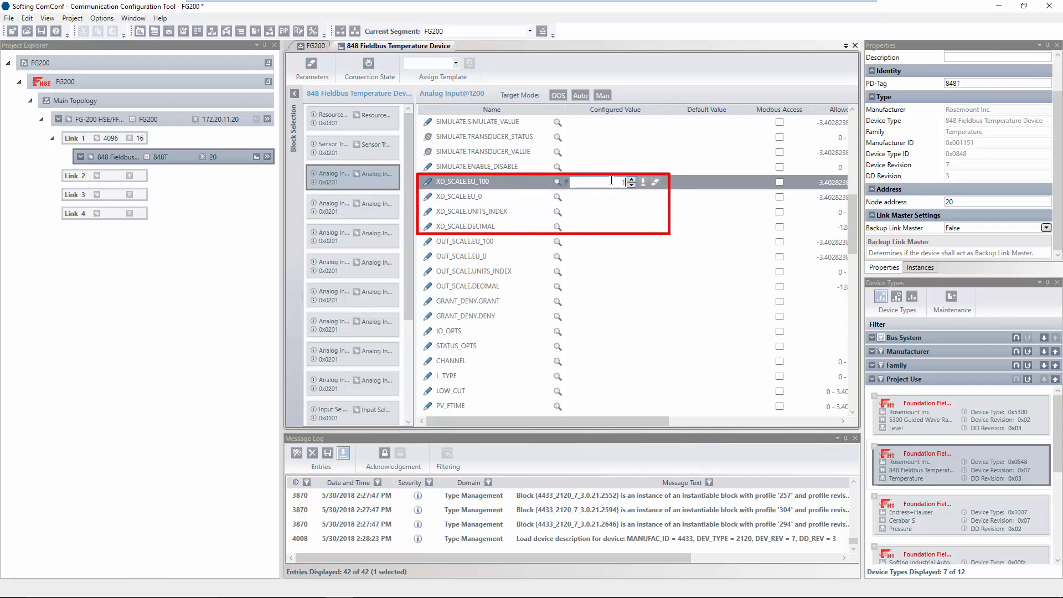
type("00")
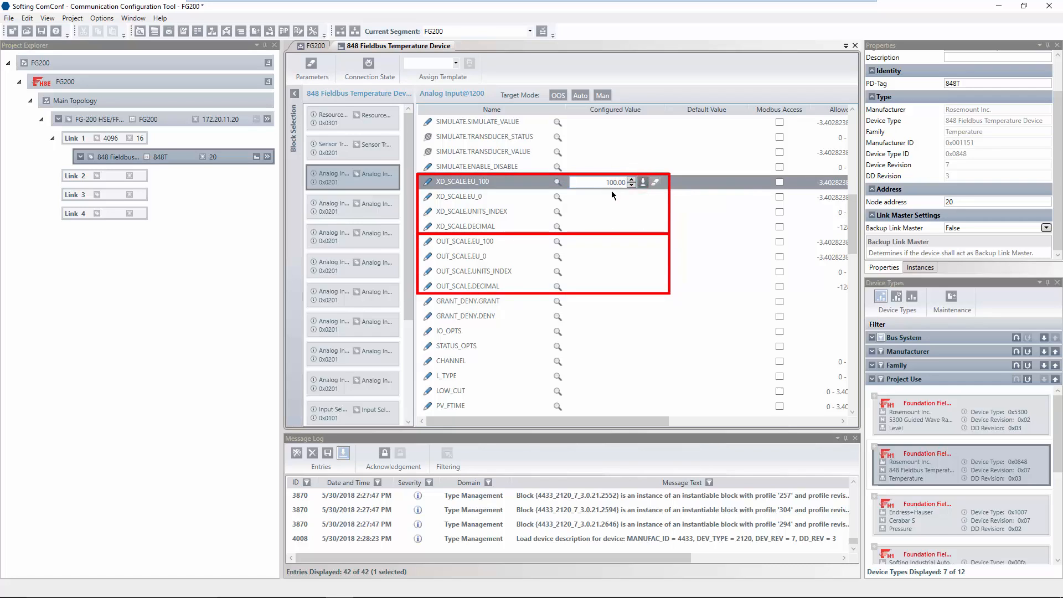
left_click(613, 197)
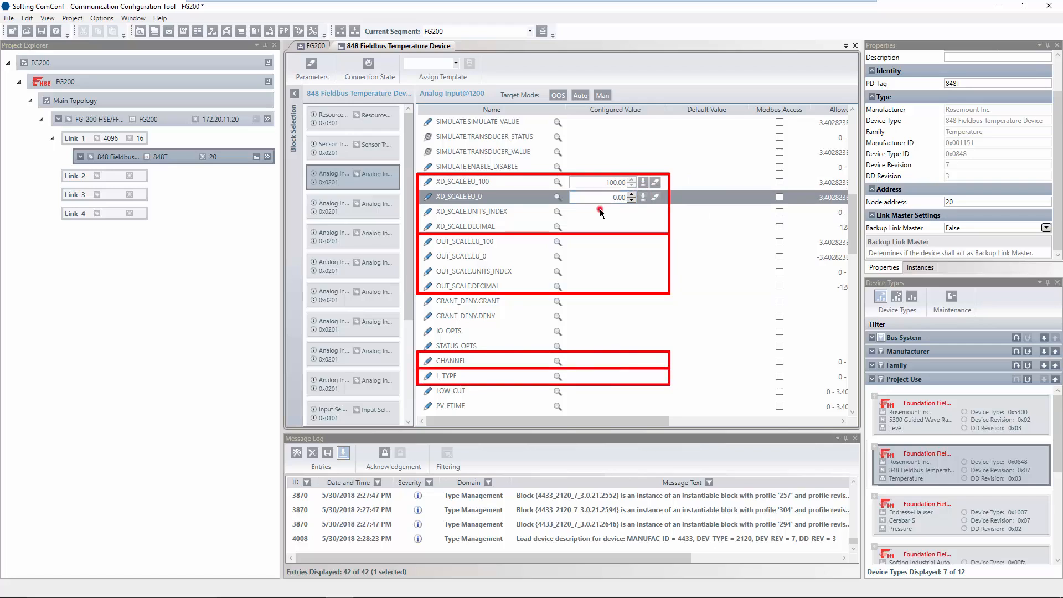
left_click(599, 209)
left_click(628, 213)
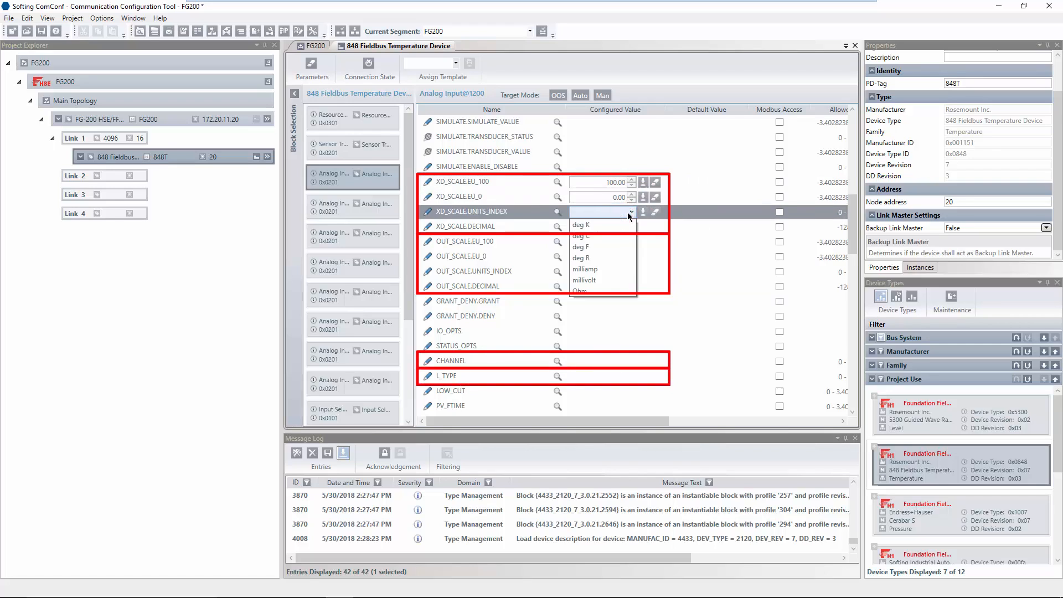
left_click(588, 235)
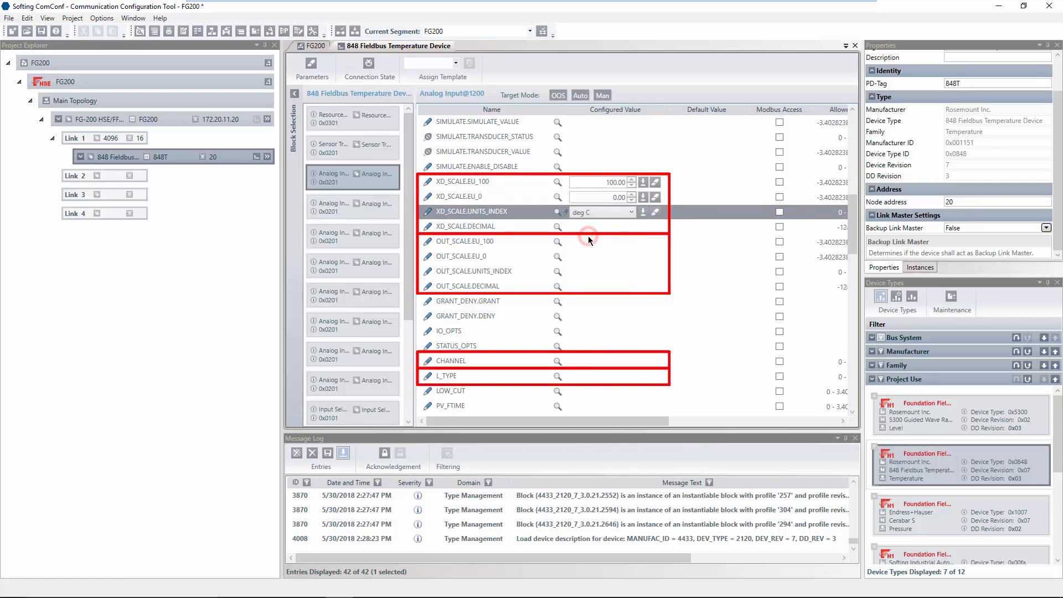
Set OUT_SCALE to 0–100 with units °C.
left_click(523, 241)
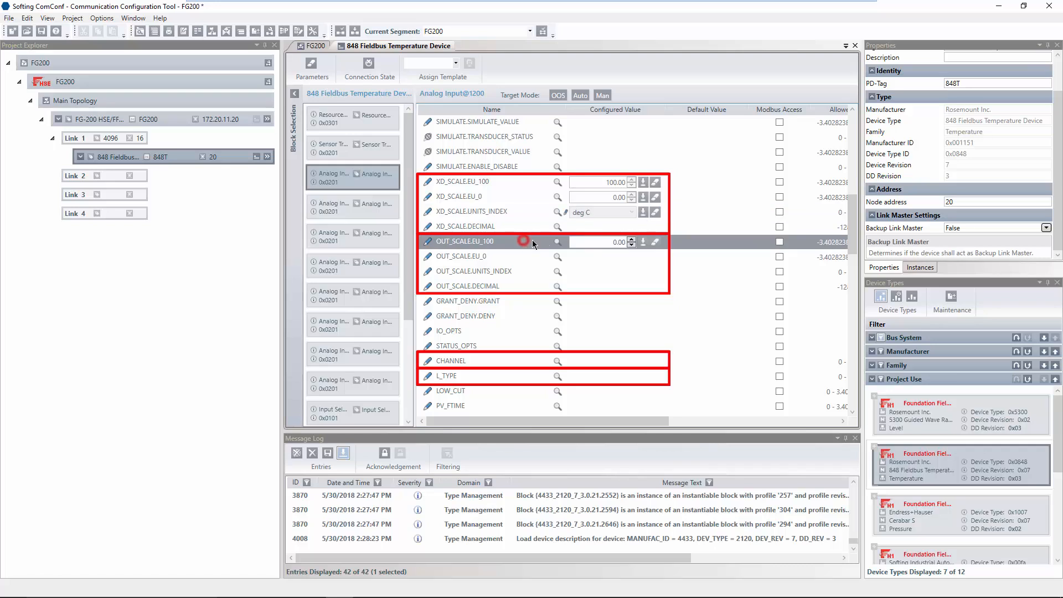
double_click(618, 241)
type("1")
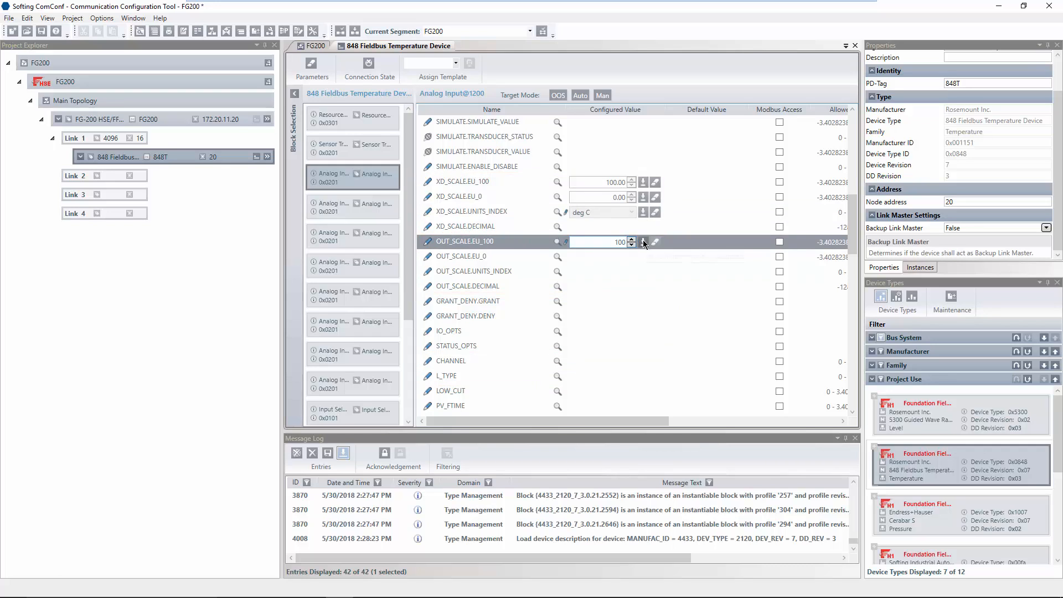
left_click(642, 241)
left_click(603, 256)
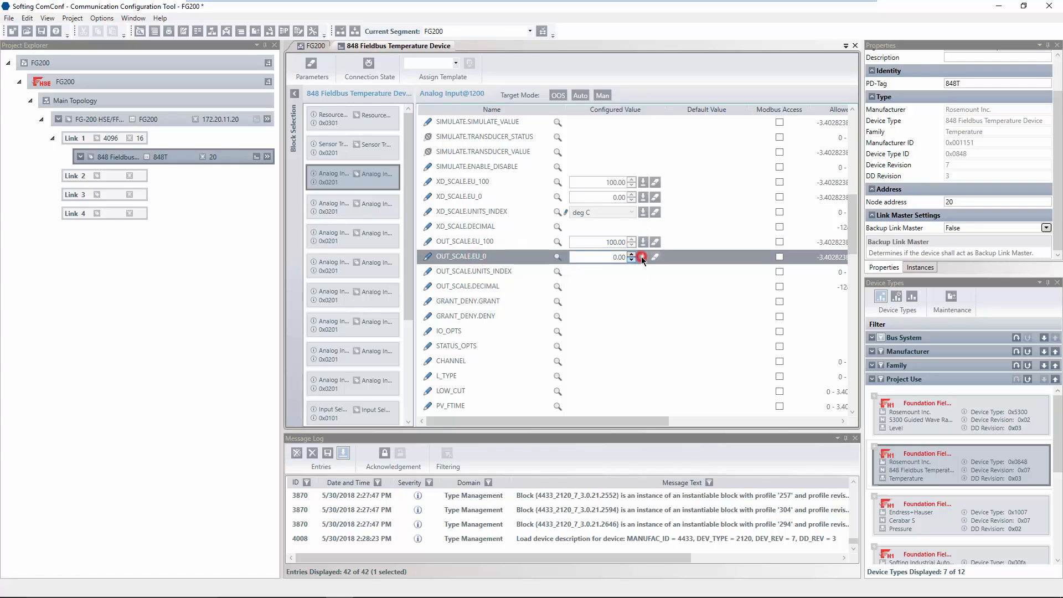
left_click(641, 256)
left_click(531, 270)
left_click(616, 271)
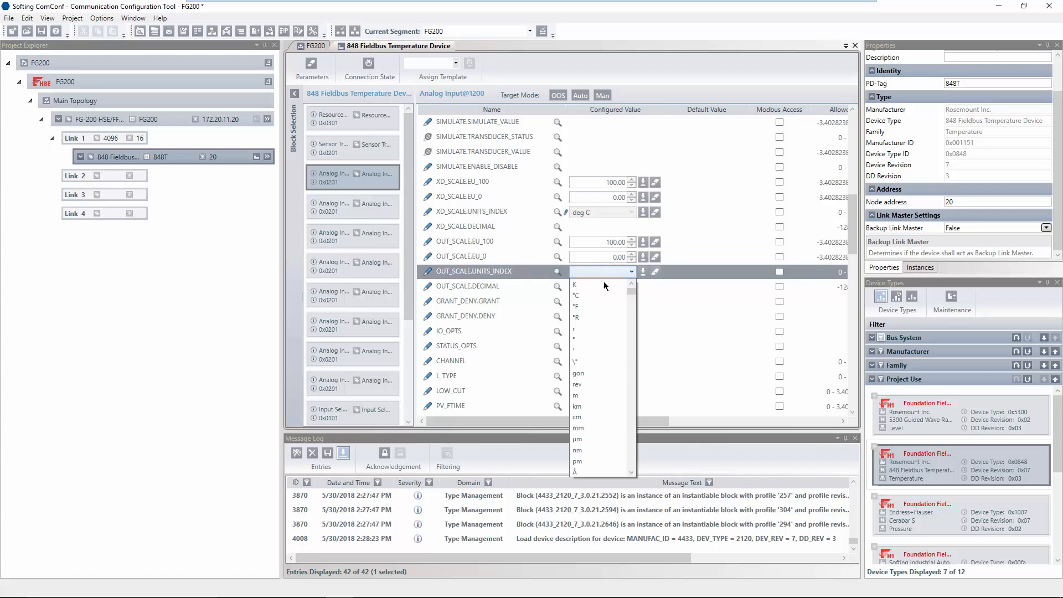
left_click(589, 295)
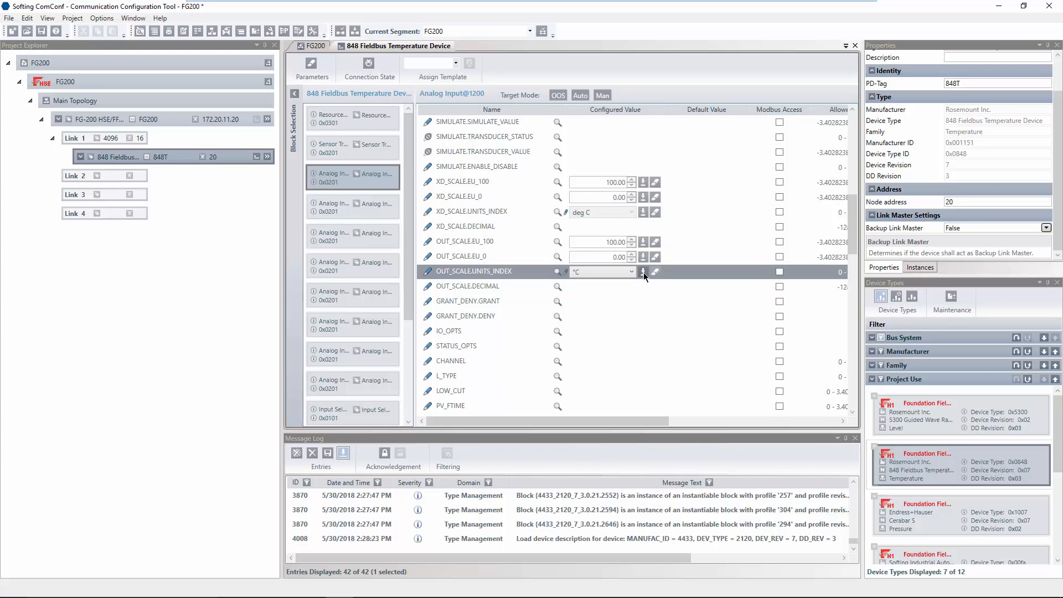
left_click(644, 272)
Set CHANNEL to Sensor 1 and L_TYPE to Indirect.
left_click(527, 361)
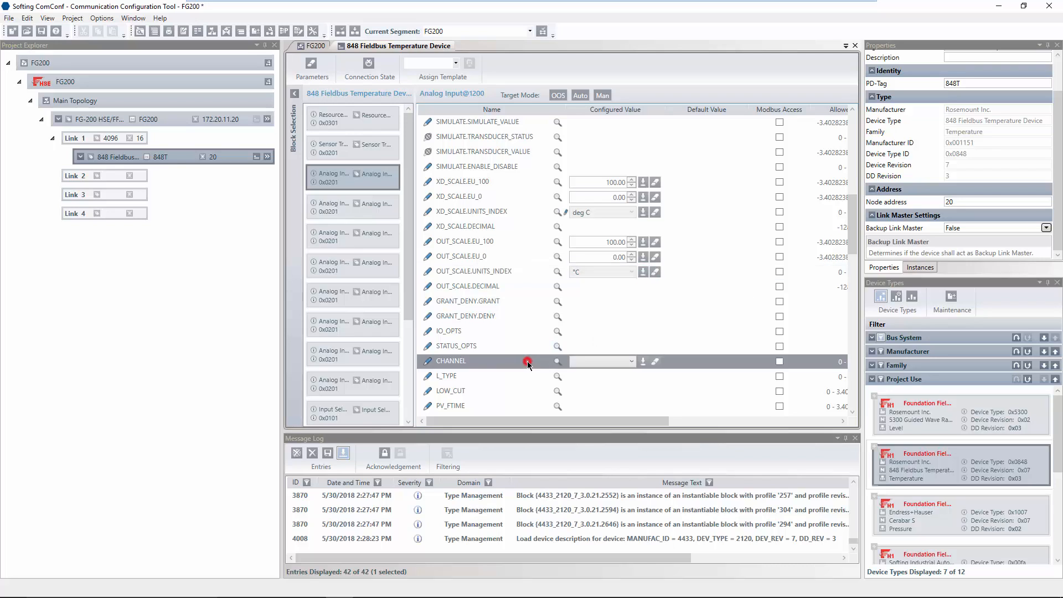
left_click(585, 360)
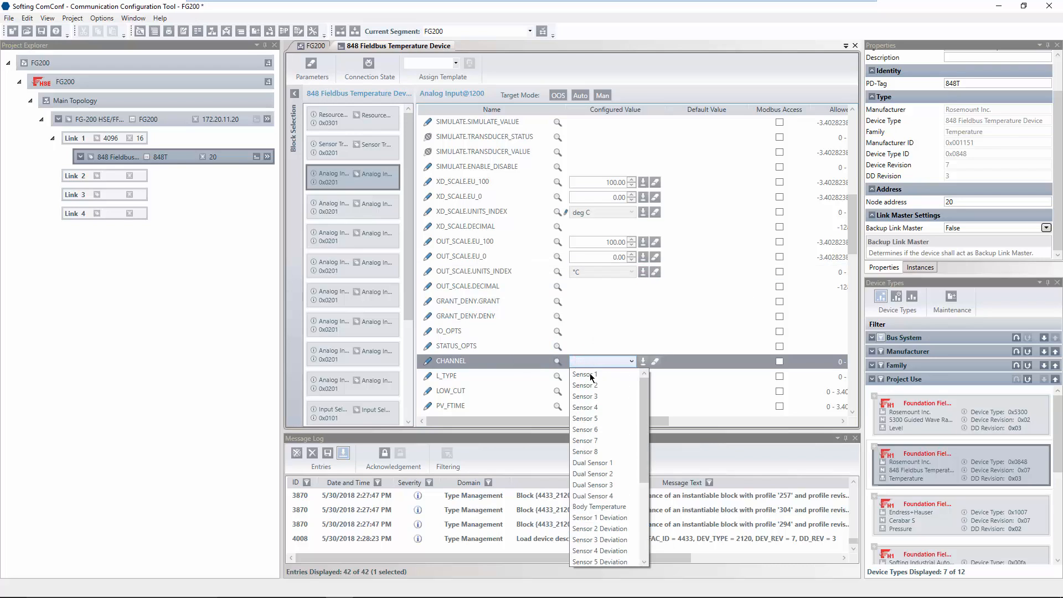
left_click(589, 374)
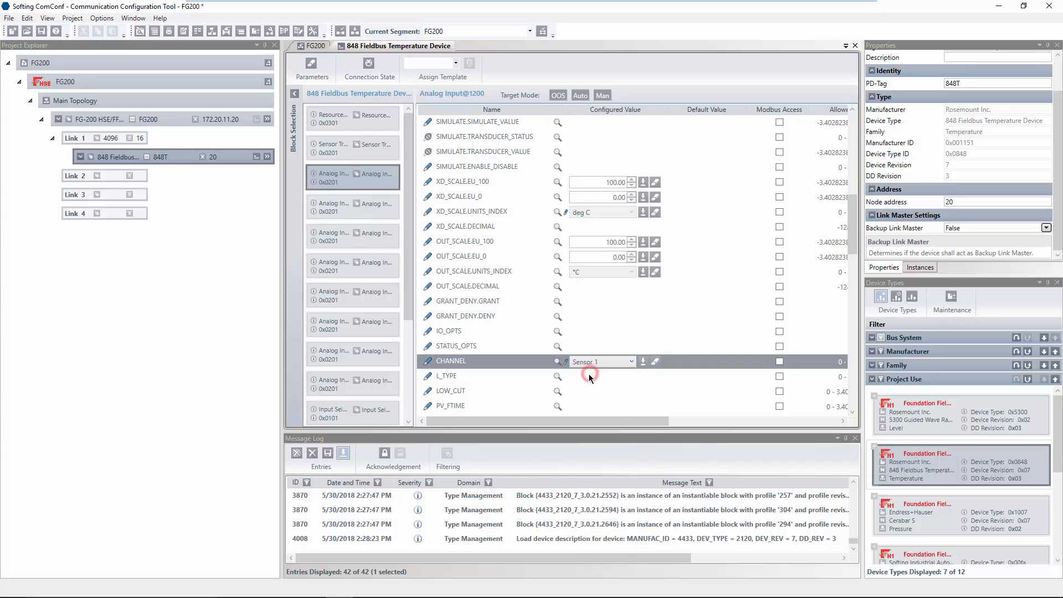
left_click(644, 361)
left_click(506, 377)
left_click(600, 376)
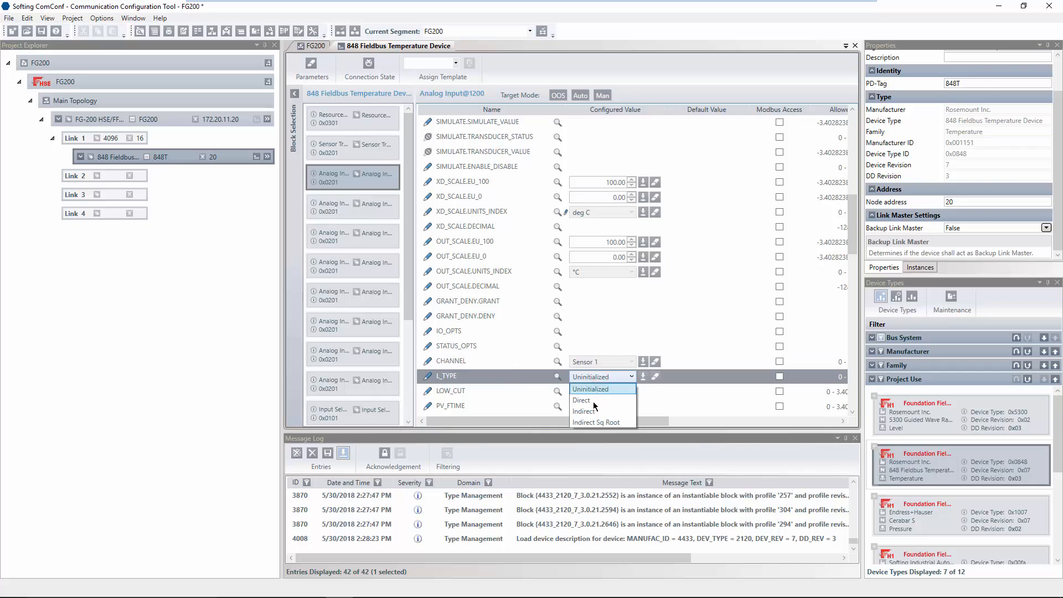
left_click(590, 412)
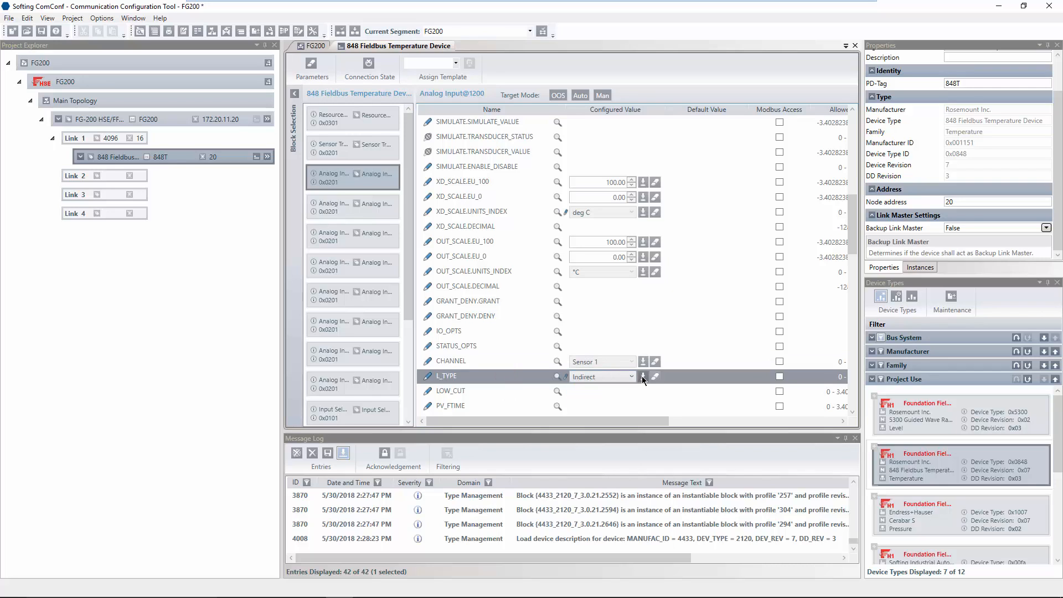
left_click(642, 376)
left_click(856, 231)
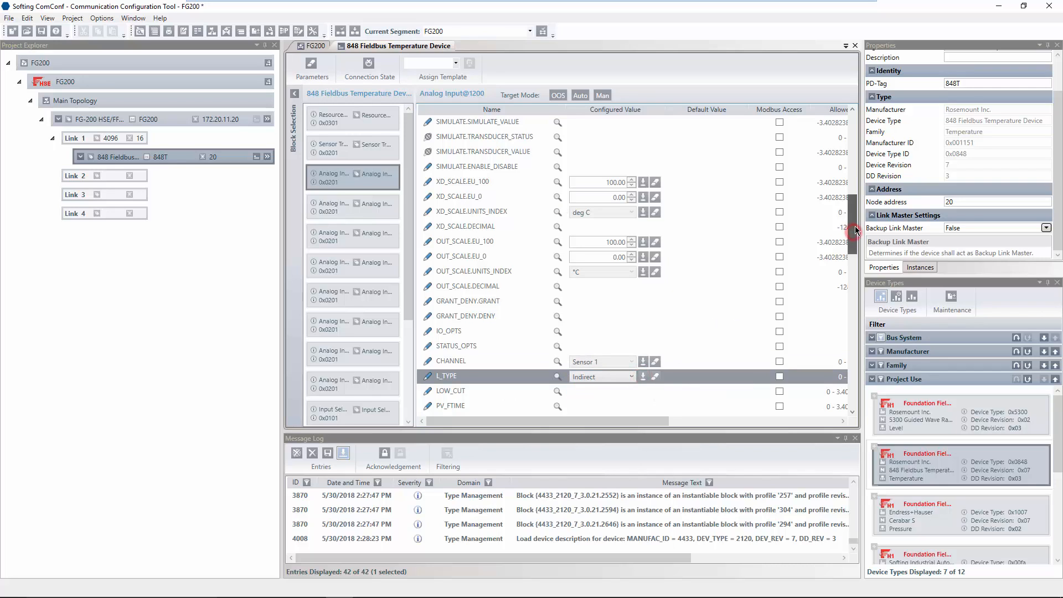
Tick the Modbus Access checkboxes for OUT.STATUS and OUT.VALUE in Analog Input@1200.
left_click_drag(855, 232, 852, 193)
left_click(502, 269)
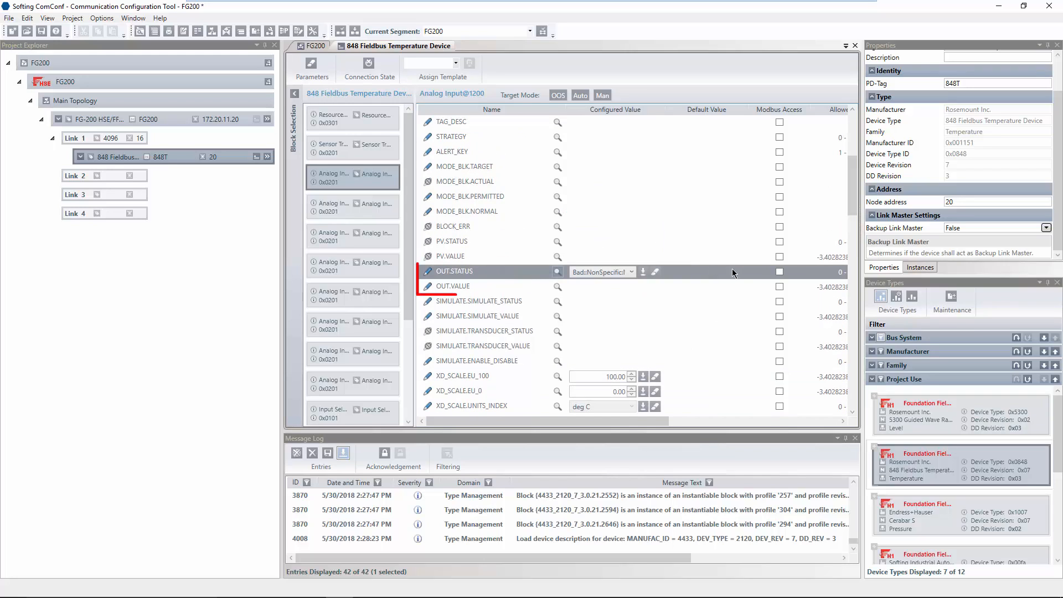
left_click(779, 272)
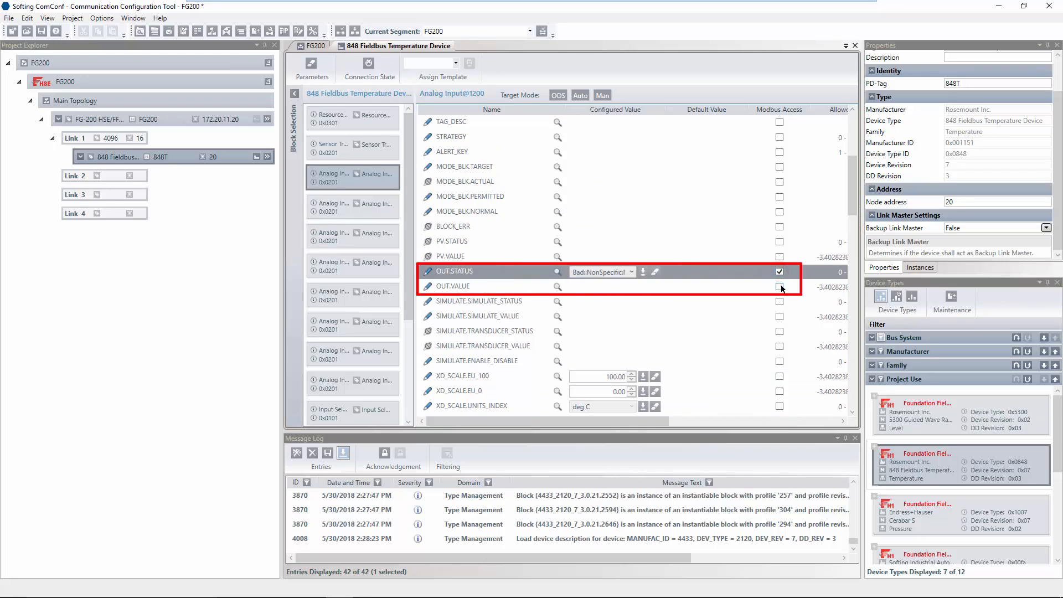
left_click(779, 287)
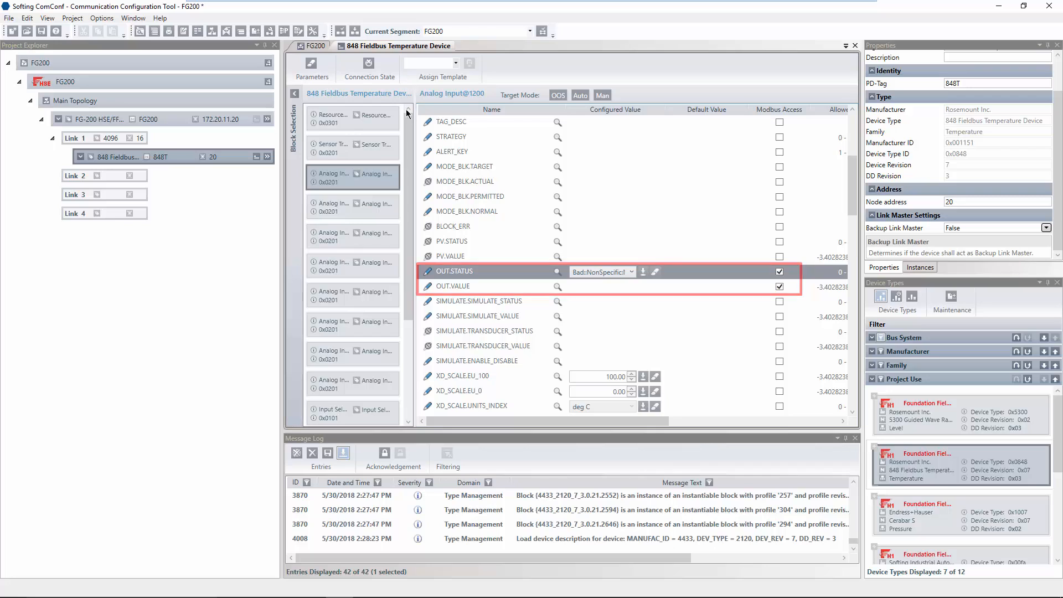
Build the FG200 segment, review the code generation log, and download it to the gateway and devices.
left_click(340, 31)
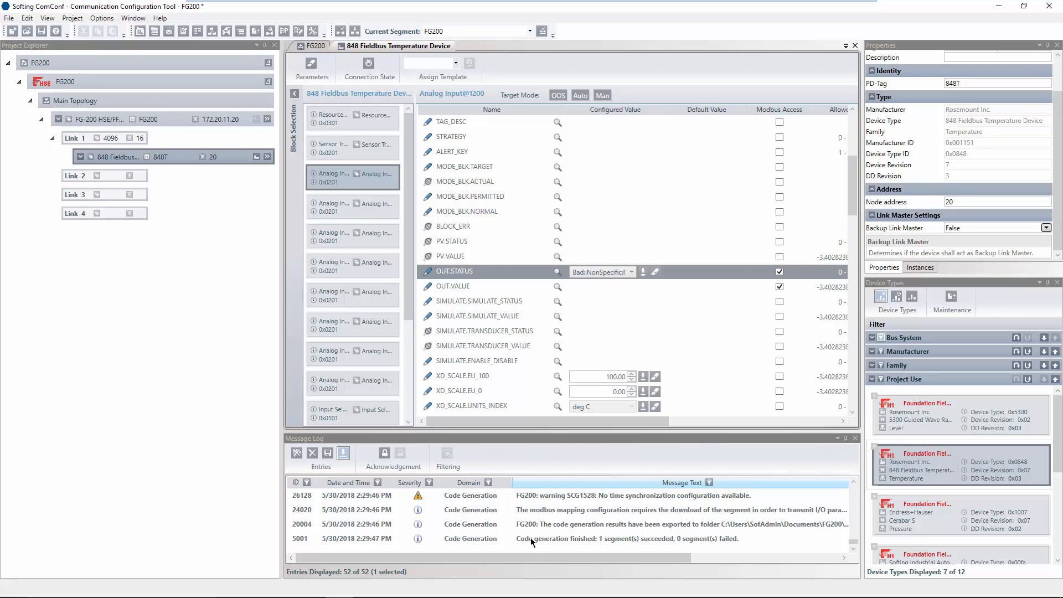
left_click(714, 541)
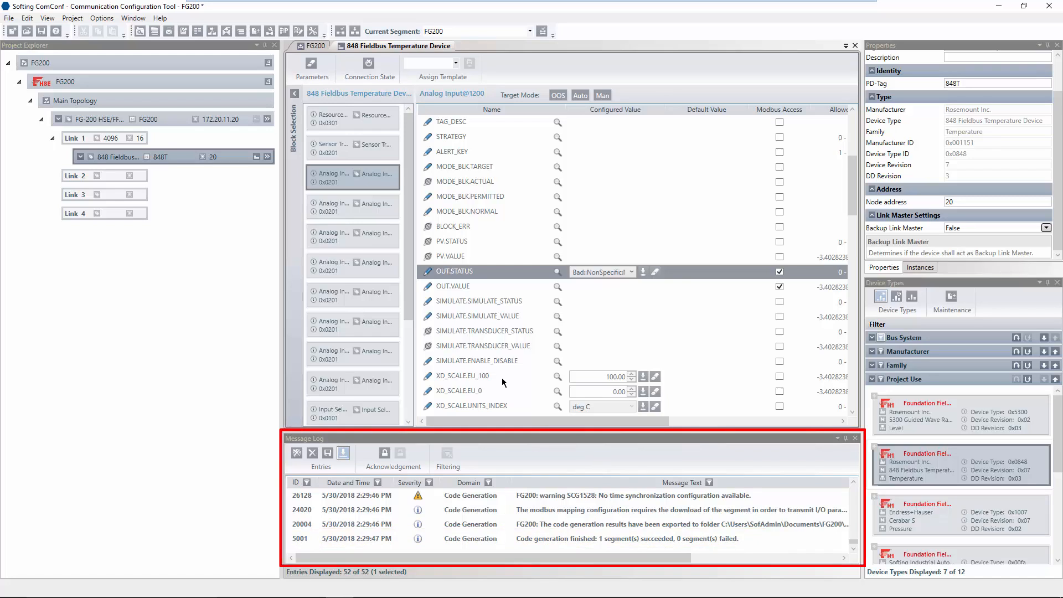
left_click(355, 31)
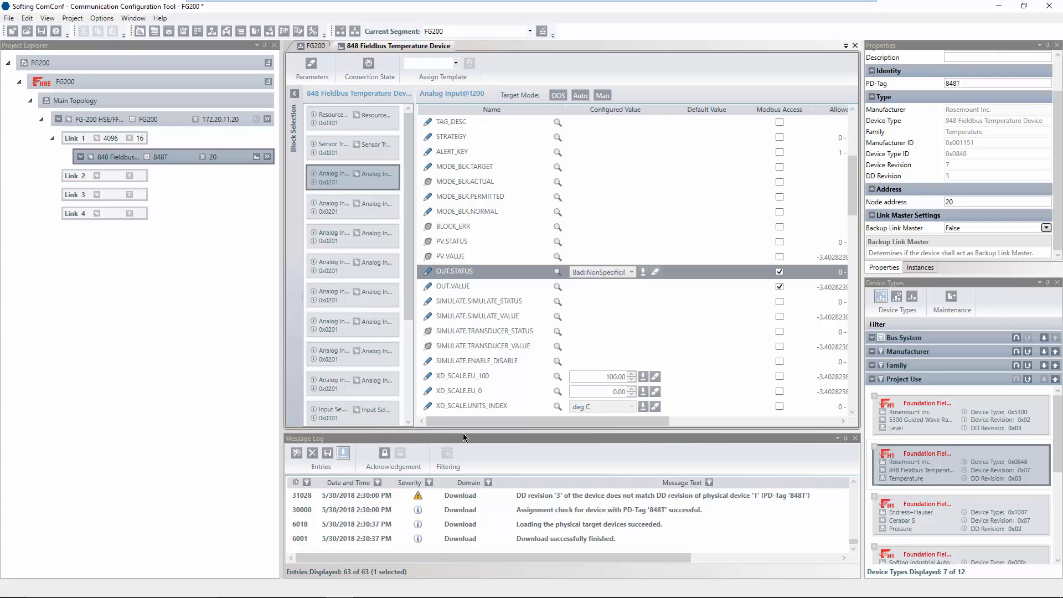
From the FG200 topology, open the 848T's Analog Input block and check OUT.VALUE reads 28.26.
left_click(268, 157)
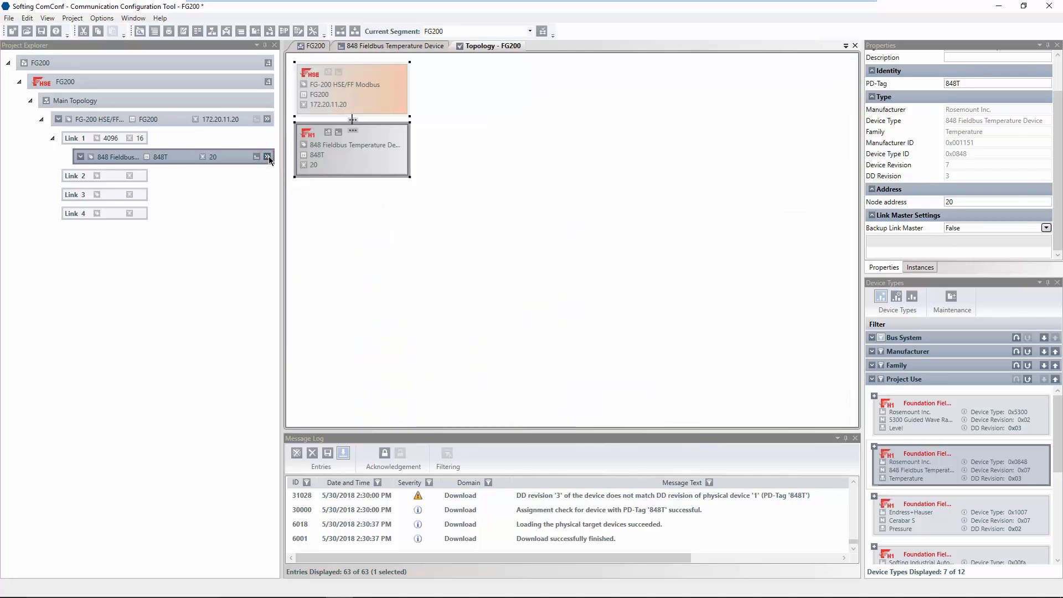
left_click(328, 133)
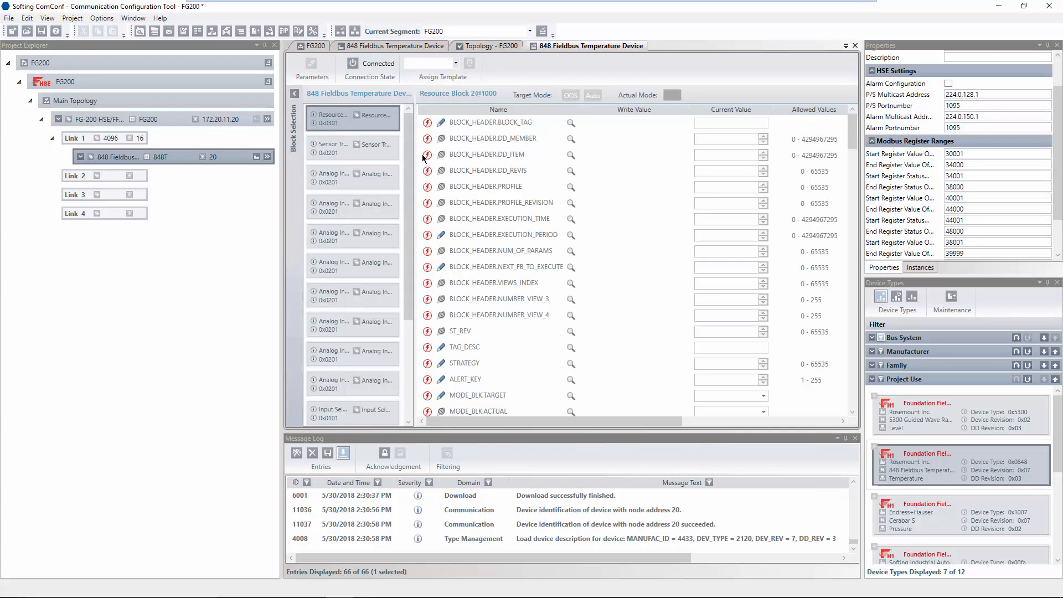
left_click(345, 176)
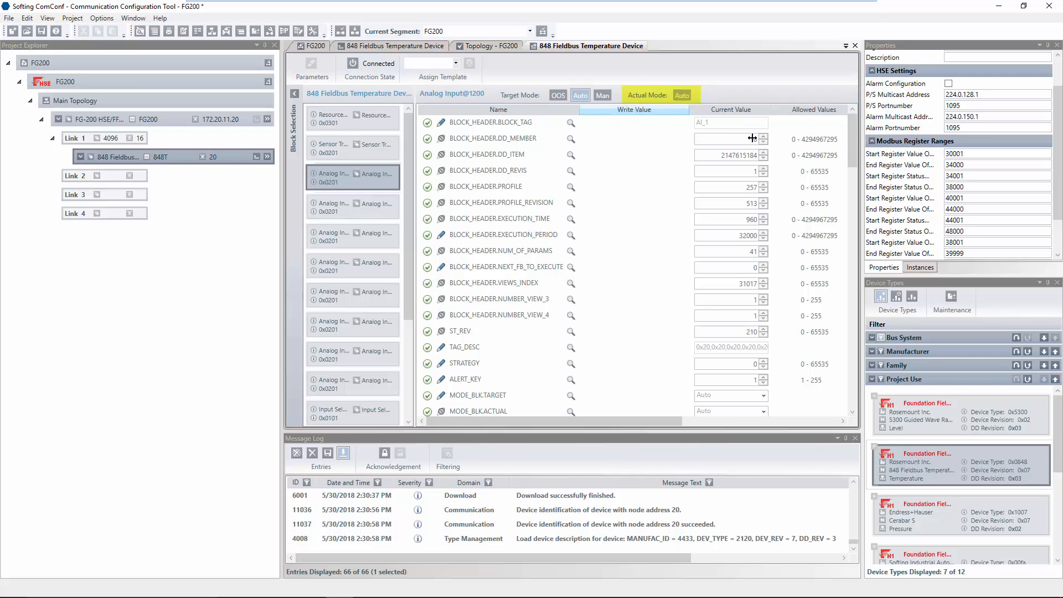
scroll(852, 183, "down", 1)
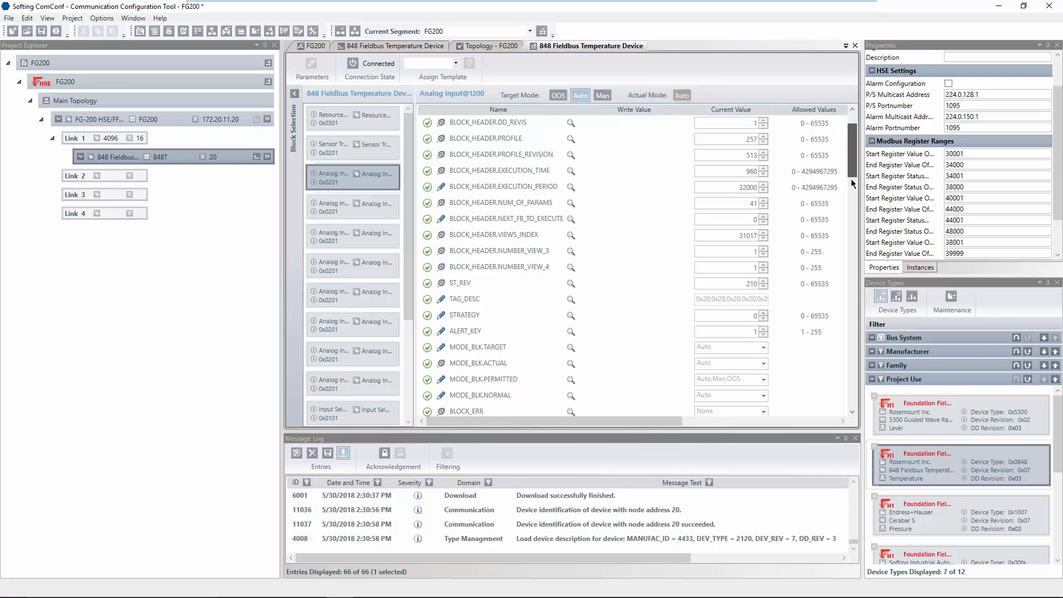
scroll(853, 183, "down", 6)
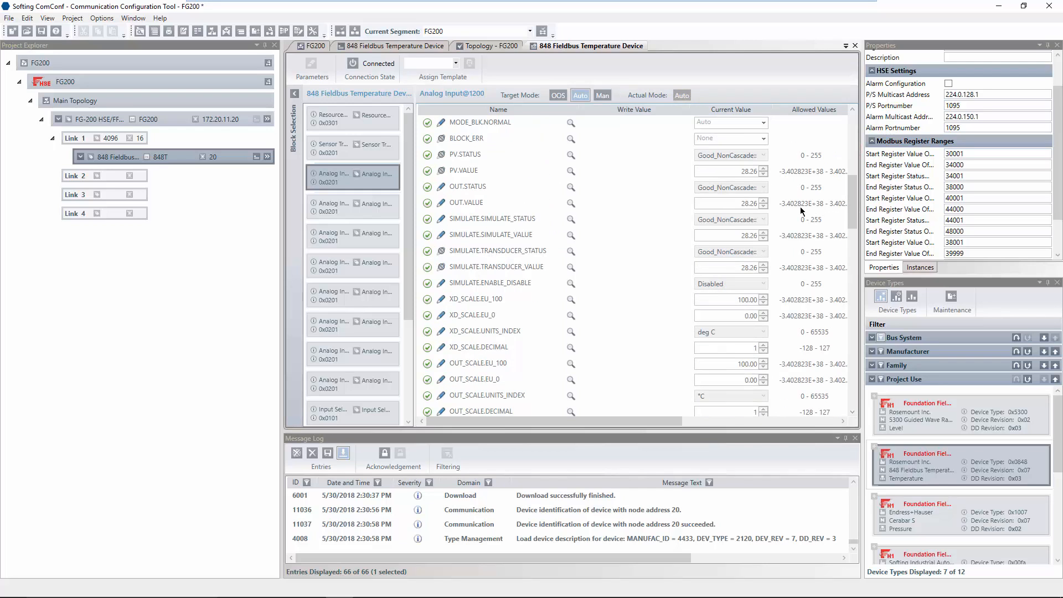
left_click(521, 203)
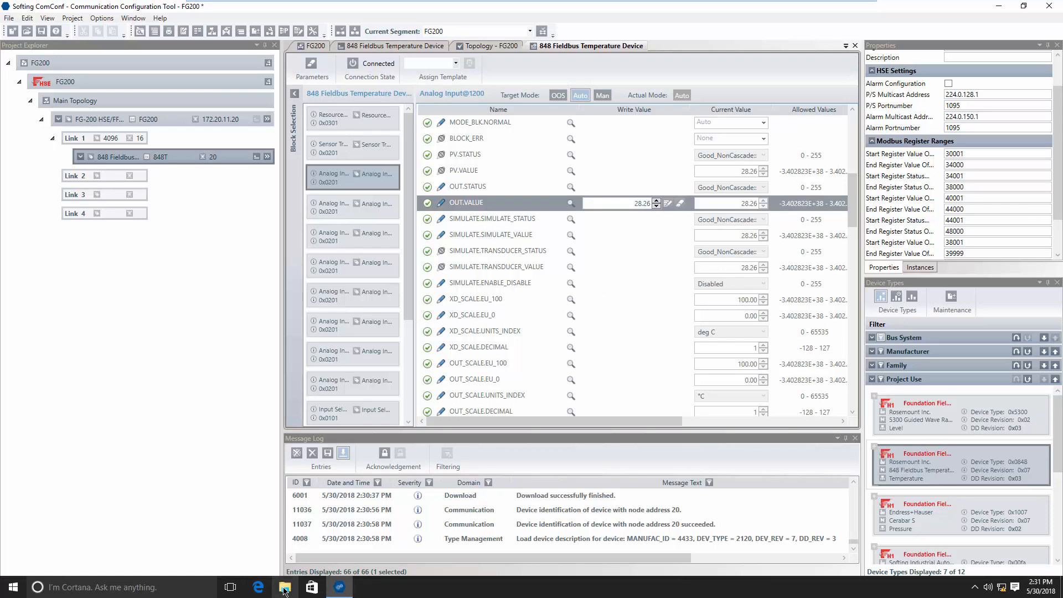
Open the ModbusMapping.html report from Documents\FG200\Export in the browser.
left_click(284, 589)
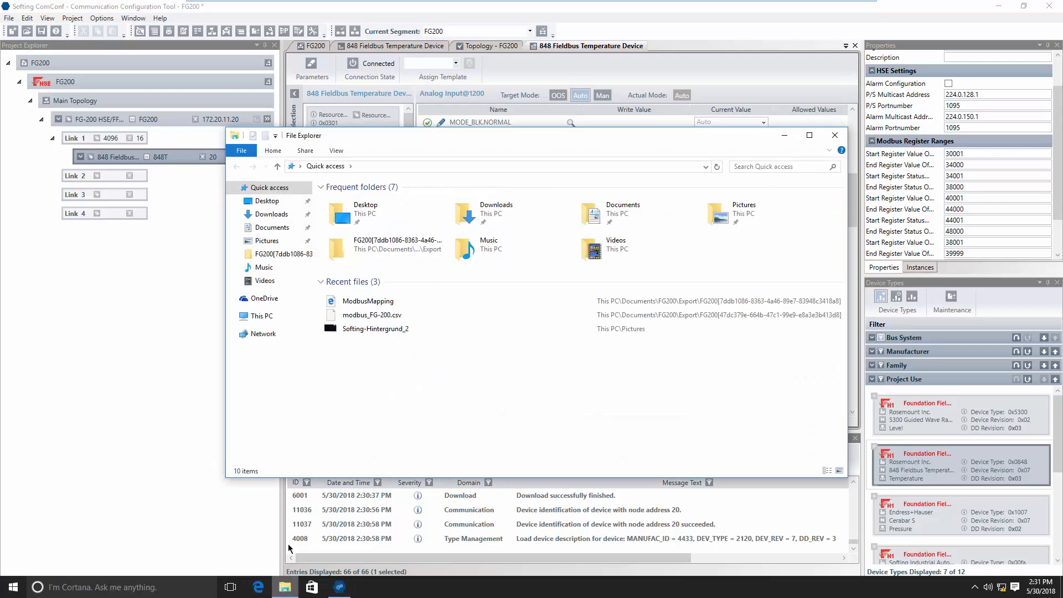
left_click(275, 227)
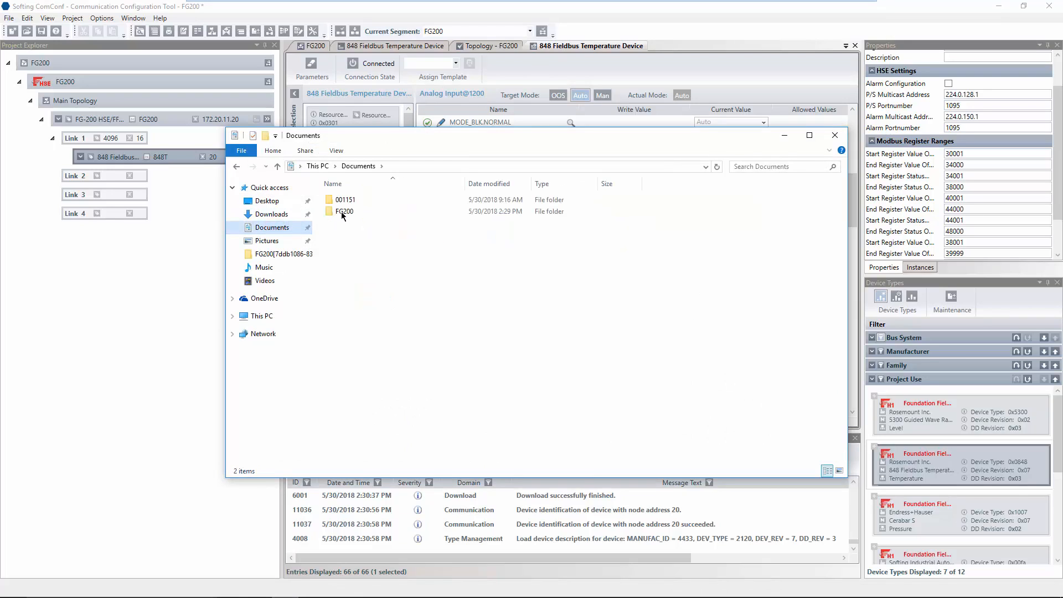
left_click(342, 212)
double_click(342, 212)
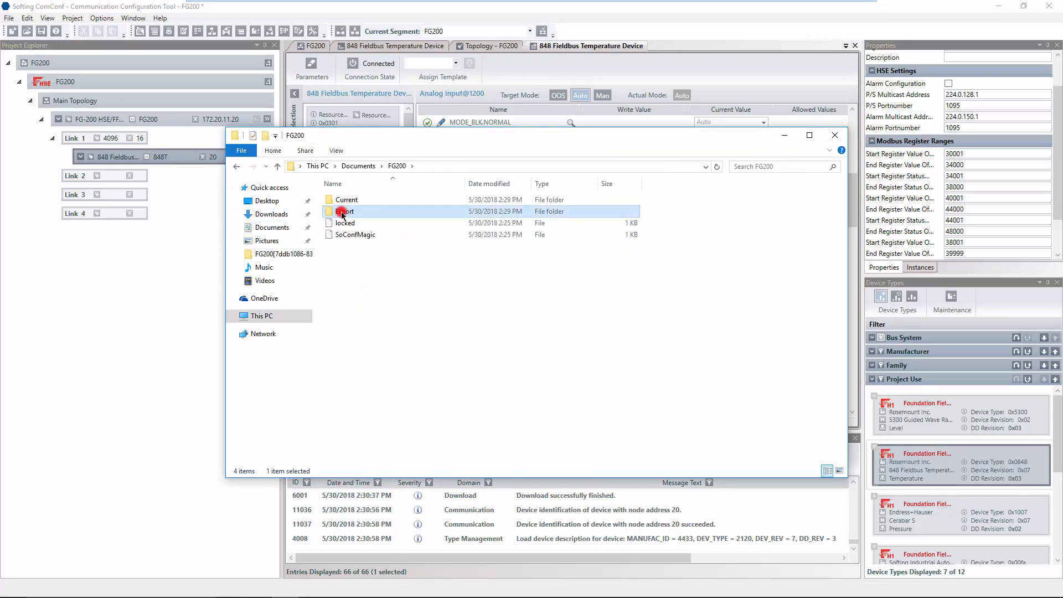
double_click(342, 212)
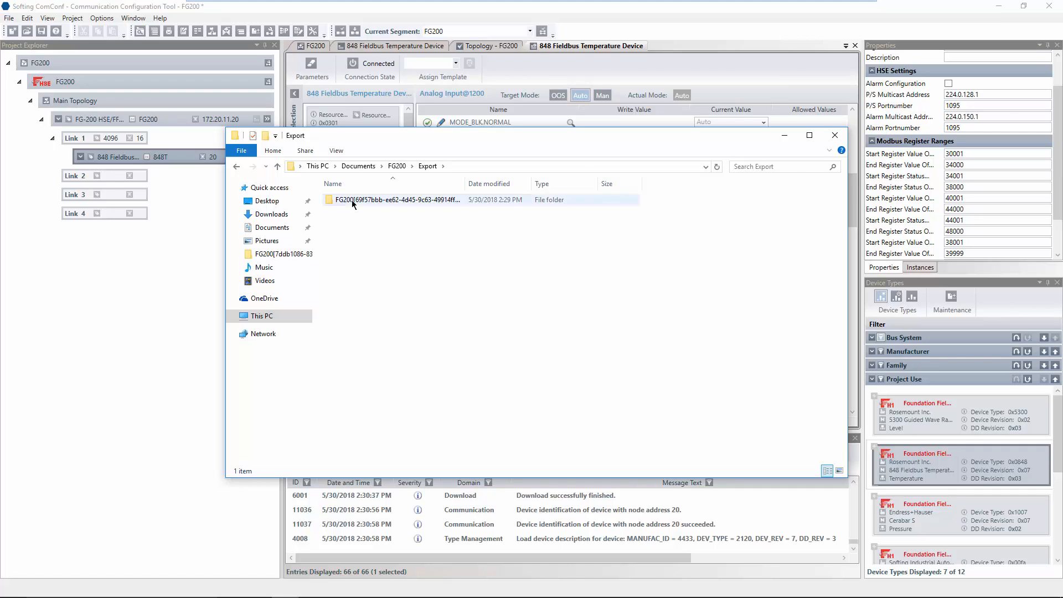
double_click(350, 203)
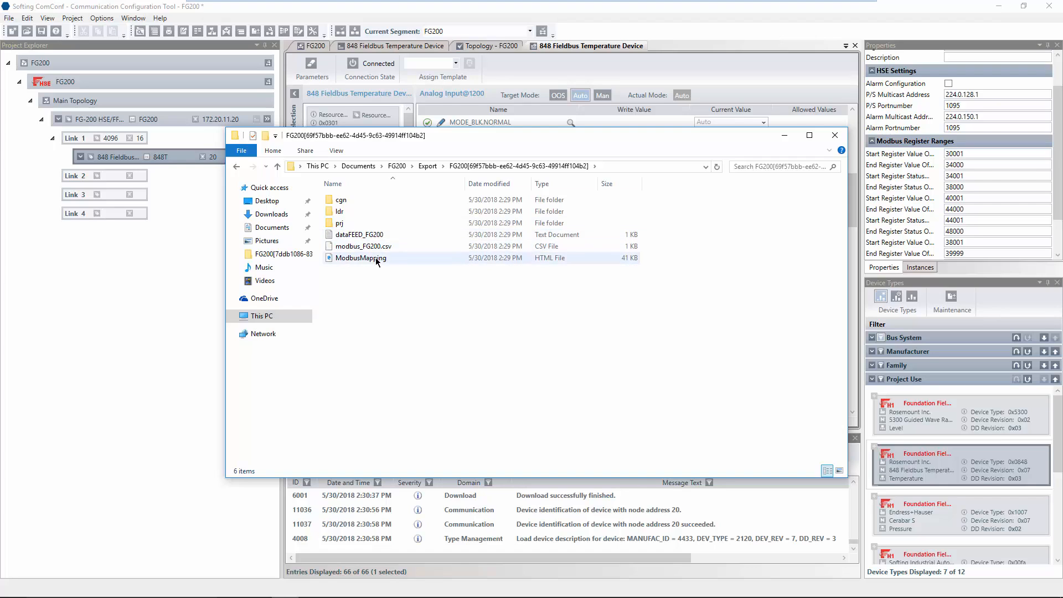
double_click(361, 258)
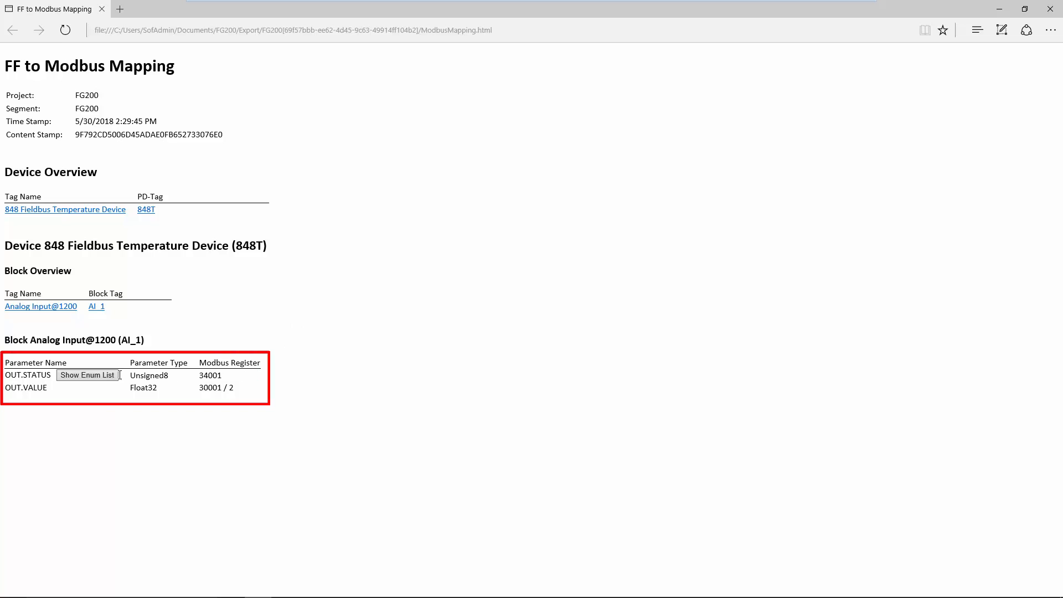
left_click_drag(5, 375, 45, 388)
double_click(200, 375)
left_click_drag(199, 387, 240, 388)
left_click(240, 388)
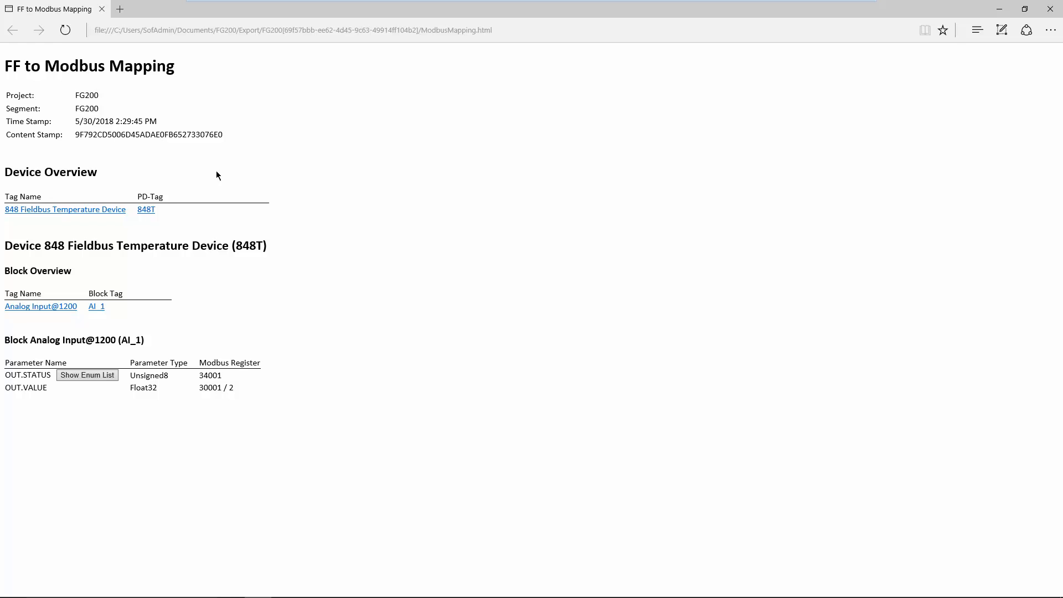
Load the gateway web page at 172.20.11.20 in a new browser tab.
left_click(120, 9)
type("172.20.11.20")
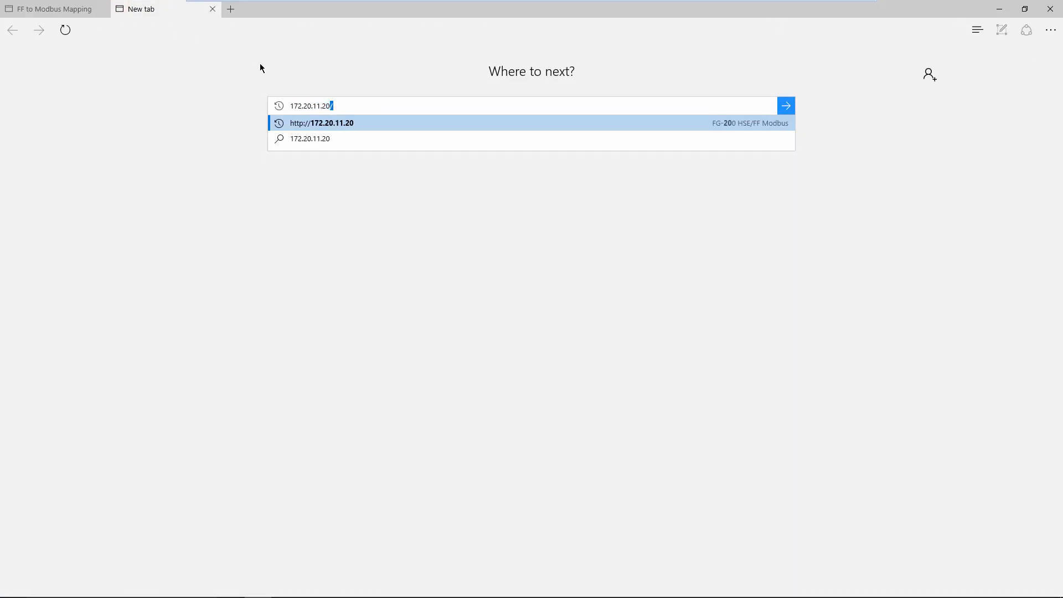
key("Return")
Log in as administrator with the gateway's admin password.
left_click(473, 305)
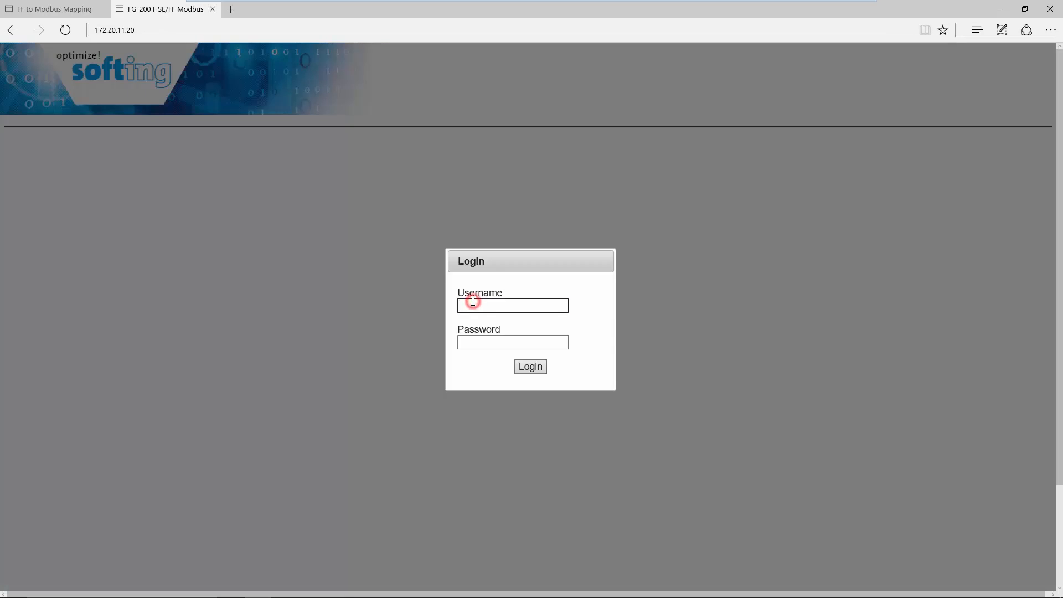
type("administrator")
left_click(491, 340)
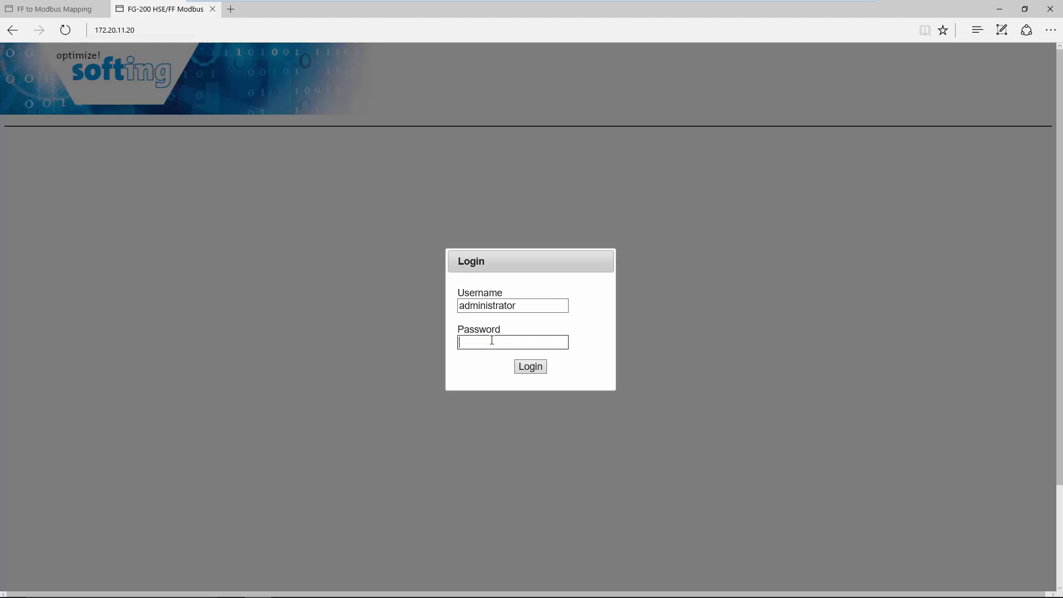
type("adminan")
left_click(524, 367)
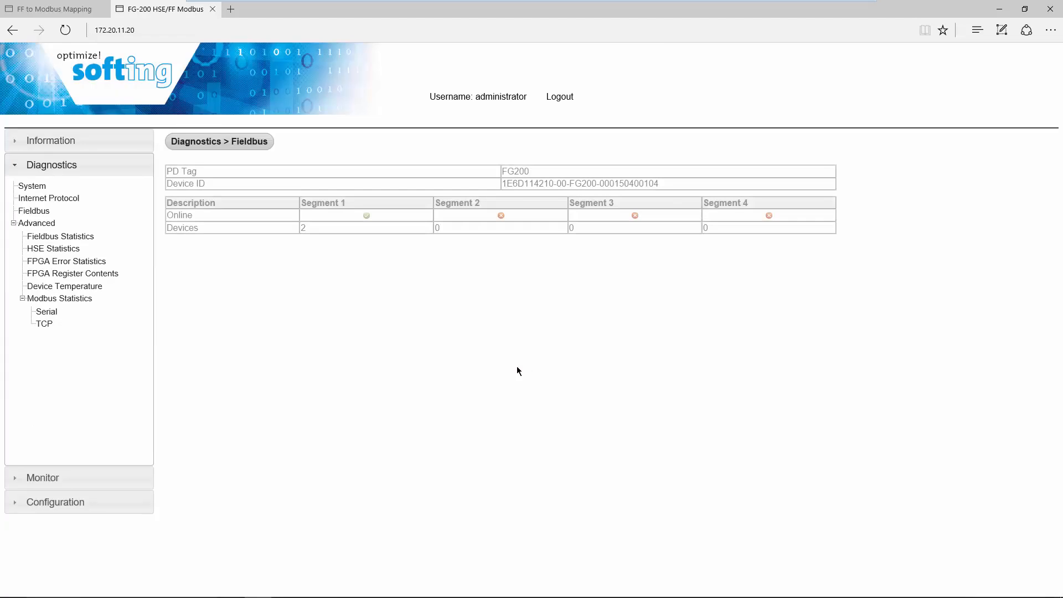
Review the gateway's general settings and Modbus communication settings.
left_click(112, 501)
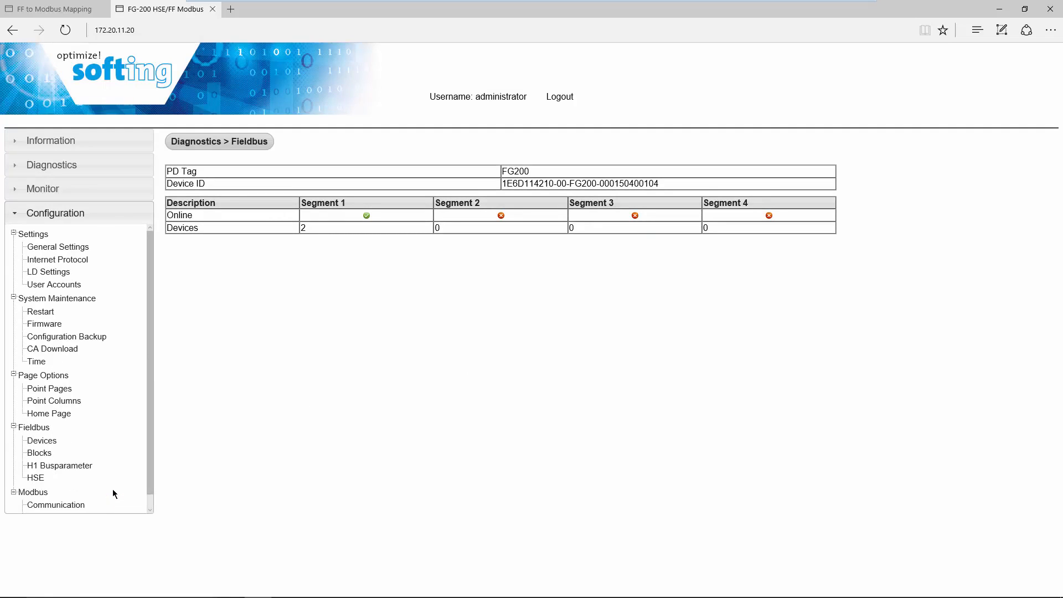
left_click(82, 247)
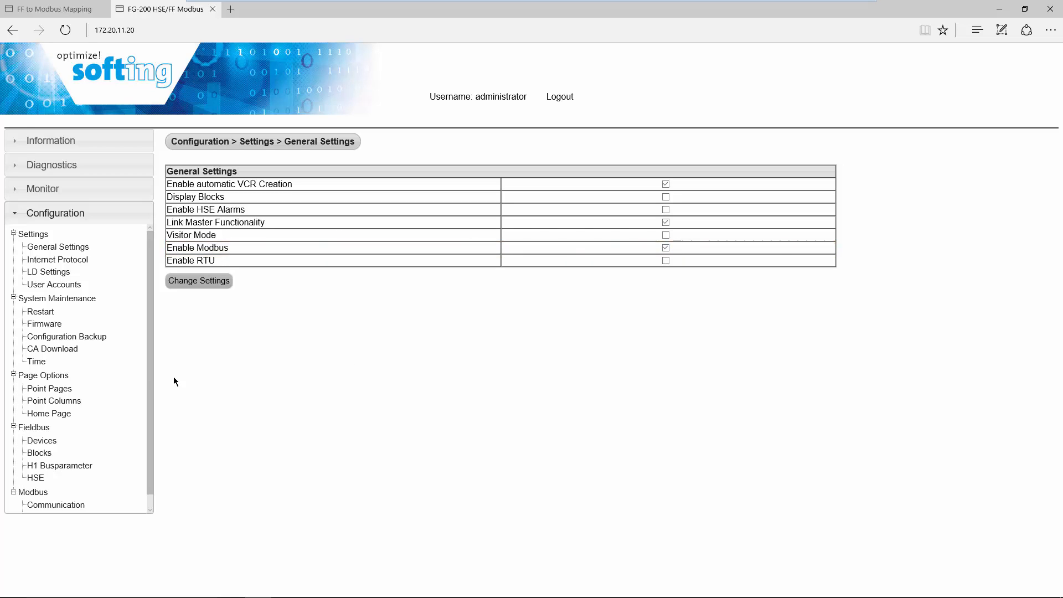
left_click_drag(150, 379, 139, 431)
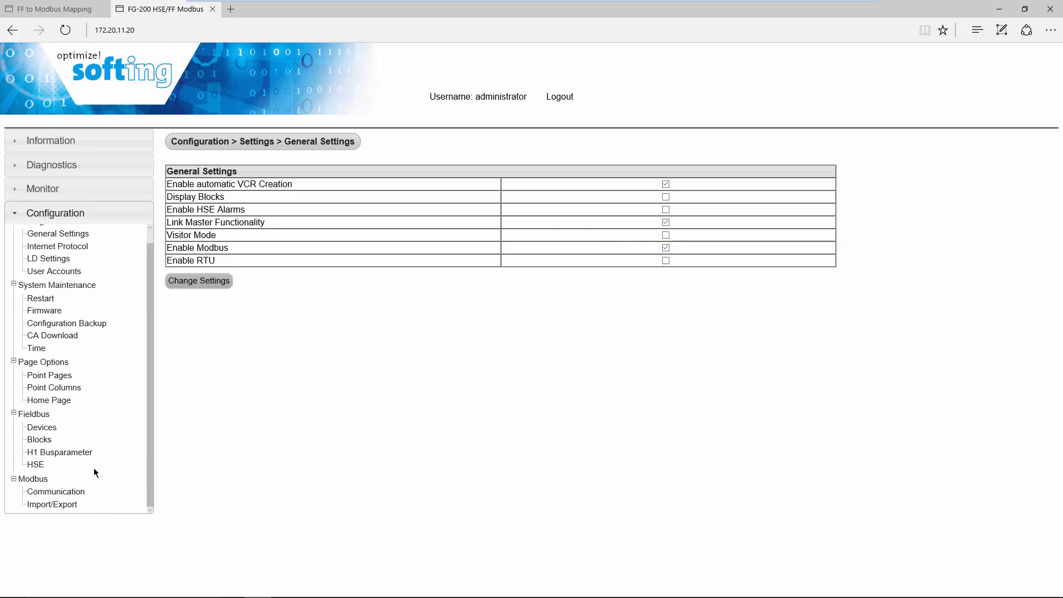
left_click(74, 492)
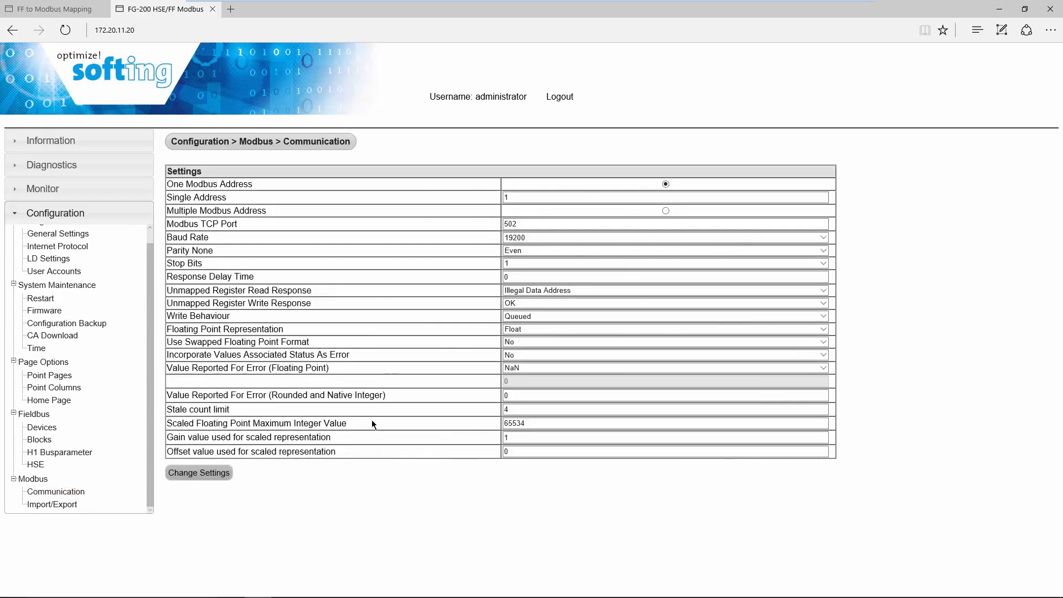
left_click(62, 505)
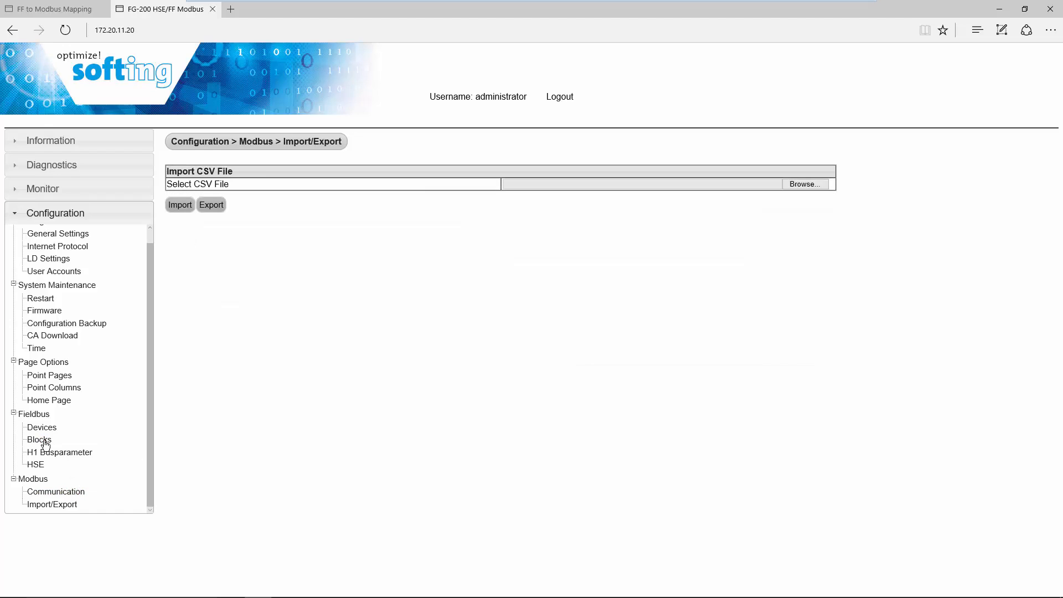
Check the fieldbus device's blocks after reloading the live list, then return to Modbus Import/Export.
left_click(44, 441)
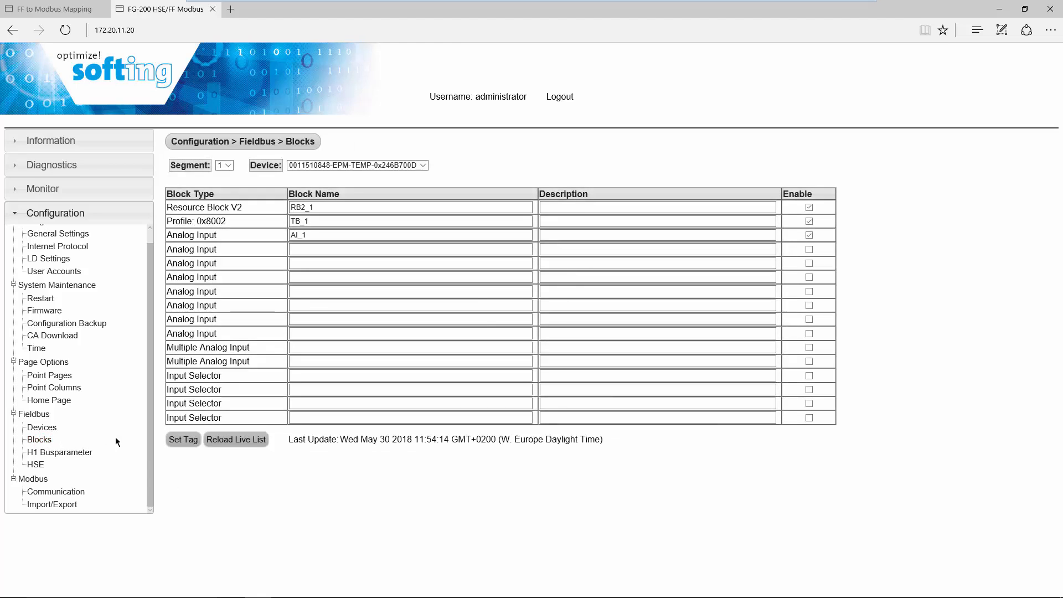
left_click(229, 440)
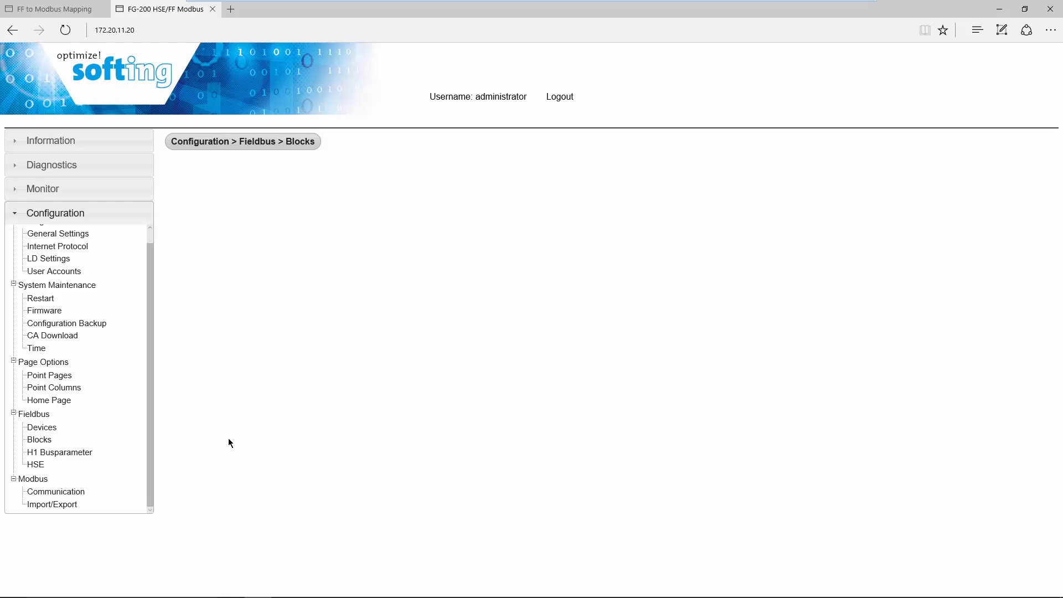
left_click(39, 439)
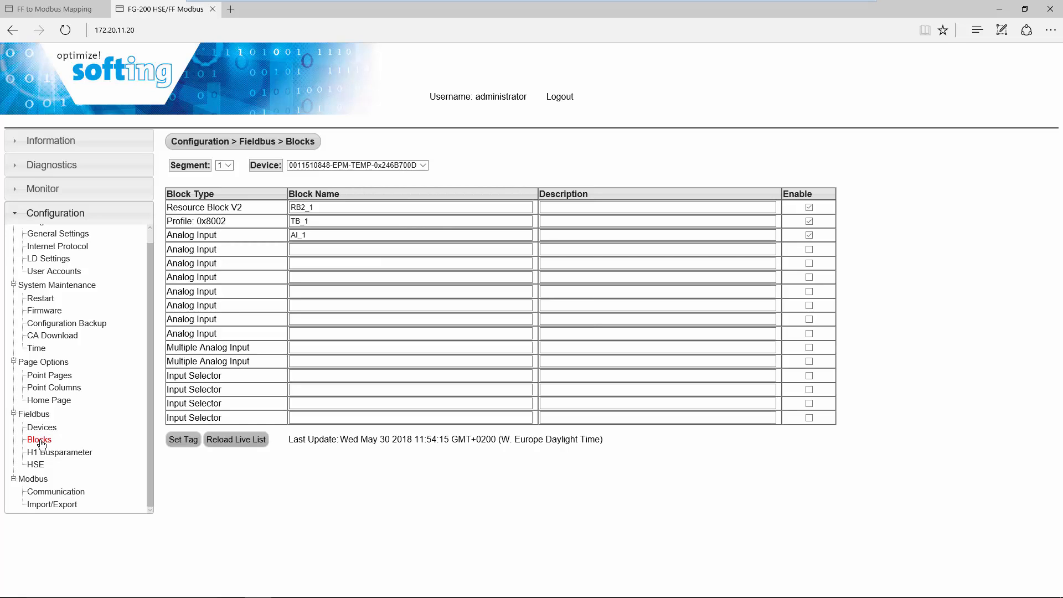
left_click(54, 504)
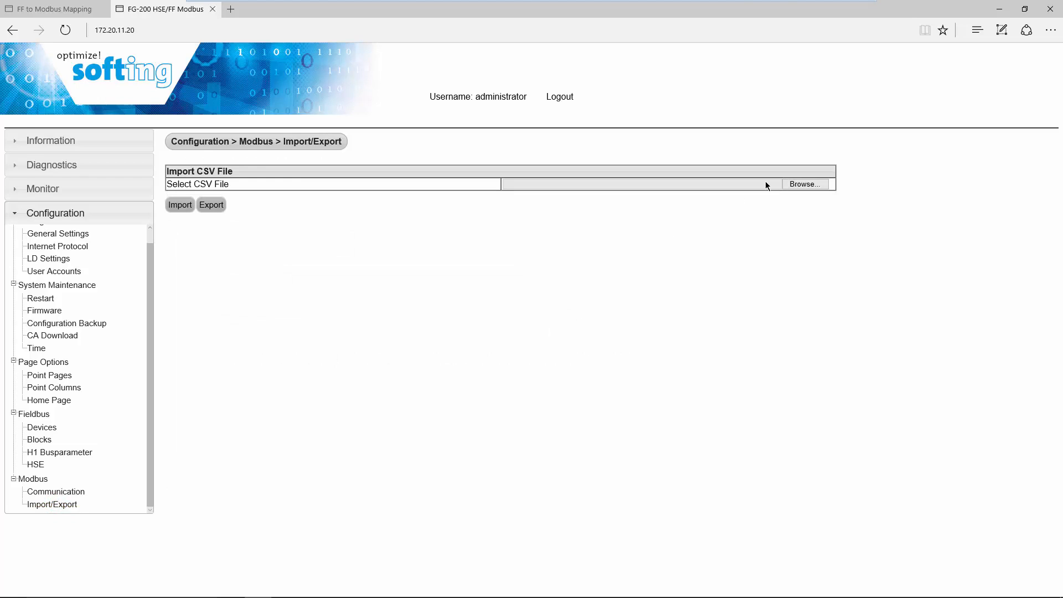
Import modbus_FG200.csv from Documents\FG200\Export into the gateway's Modbus mapping.
left_click(796, 185)
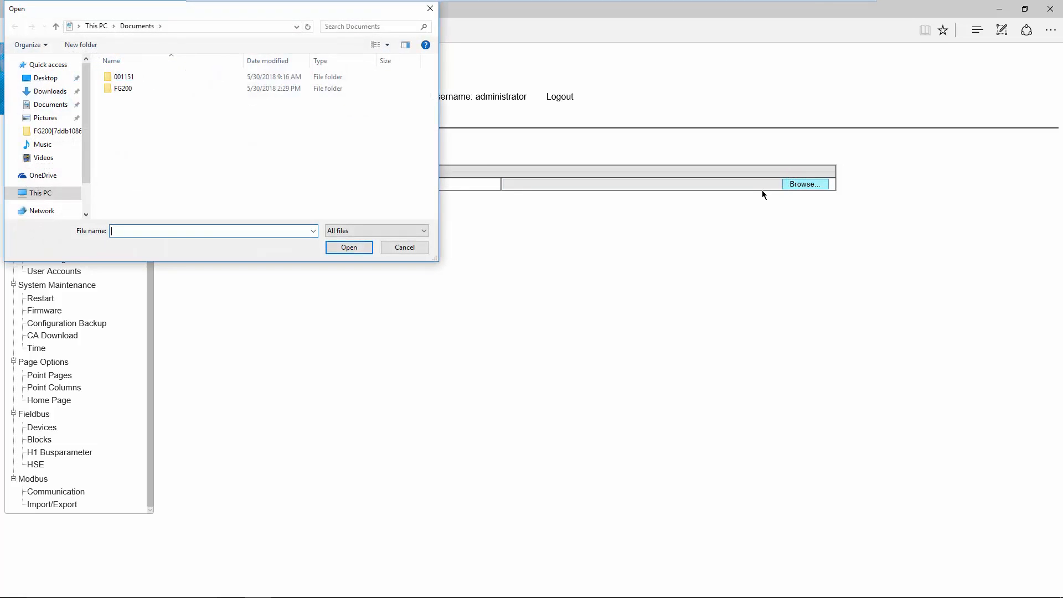
double_click(131, 88)
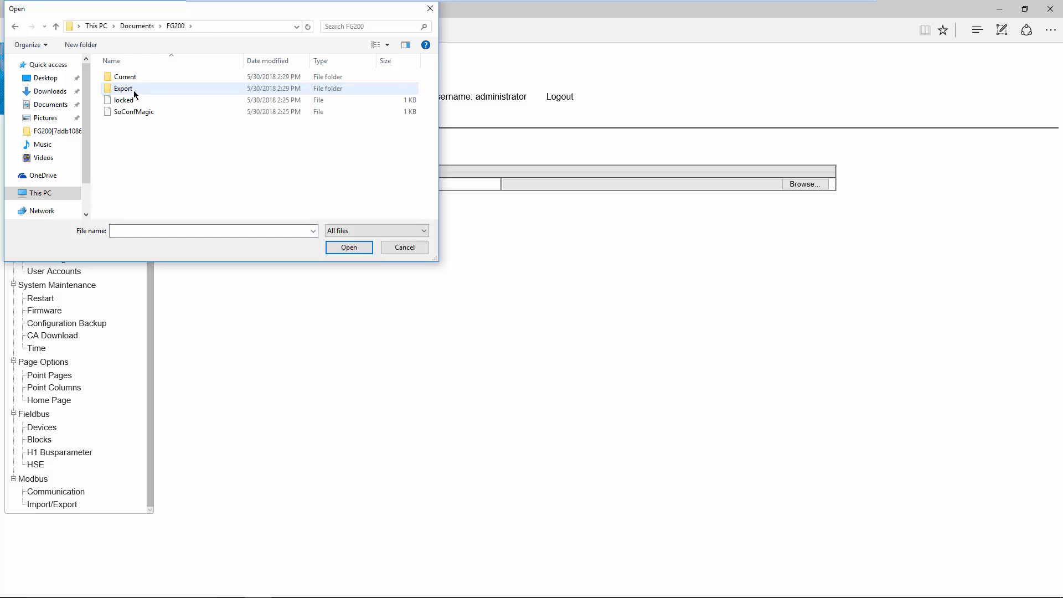
double_click(132, 92)
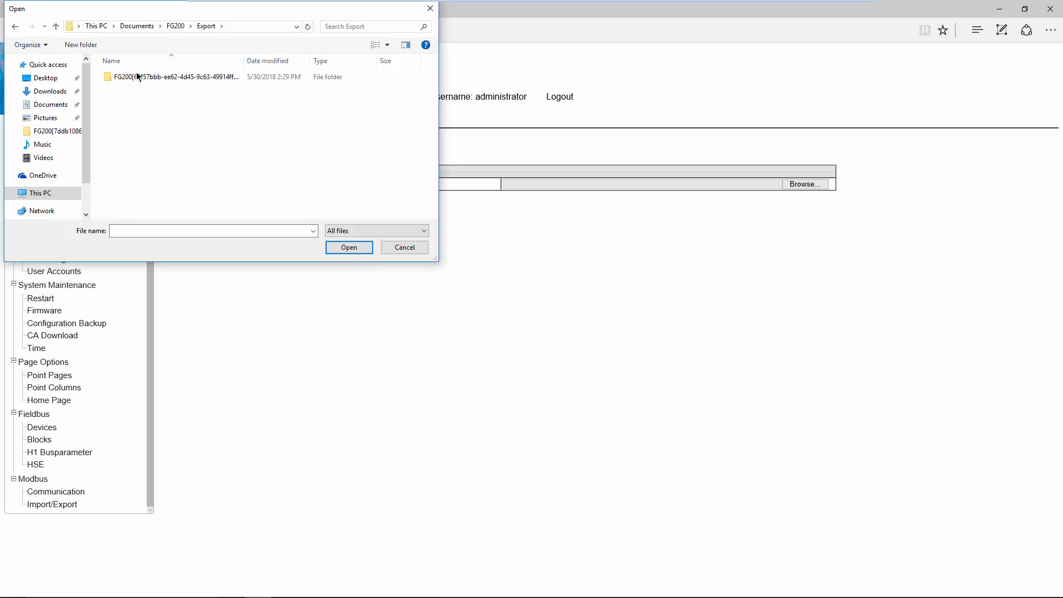
double_click(138, 76)
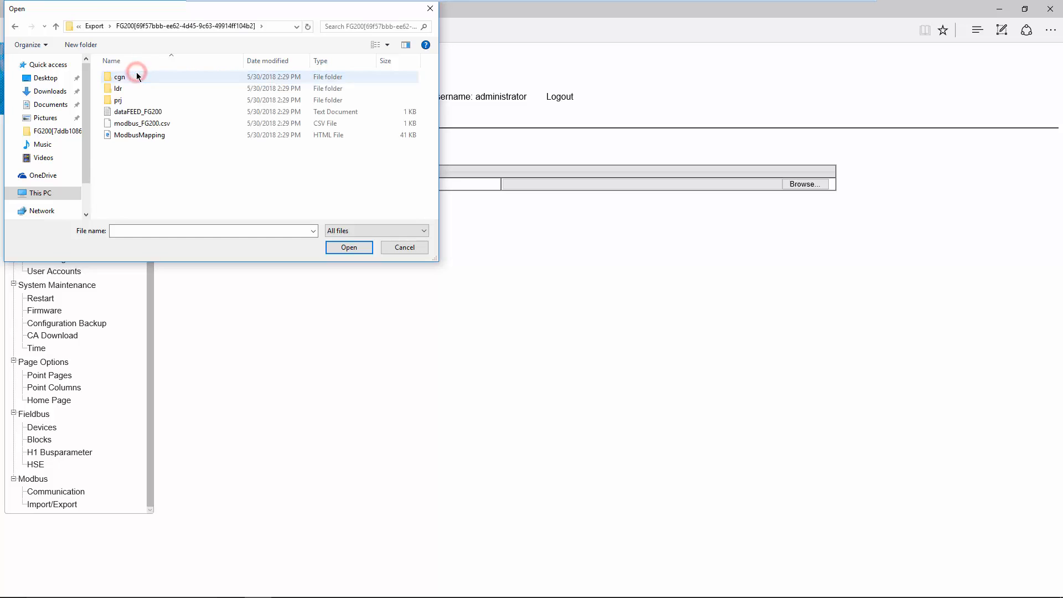
left_click(161, 124)
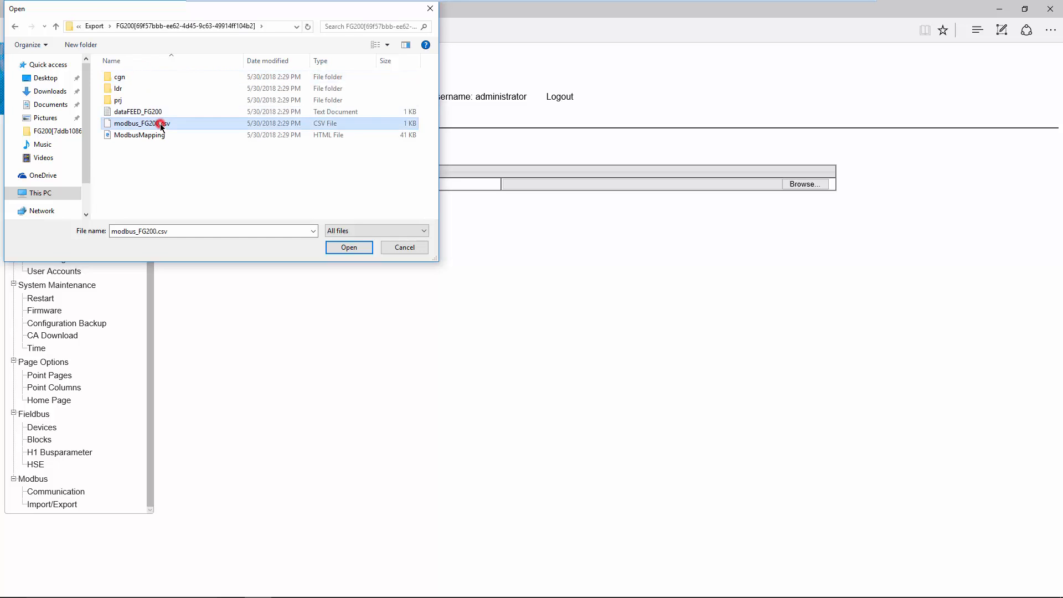
left_click(348, 247)
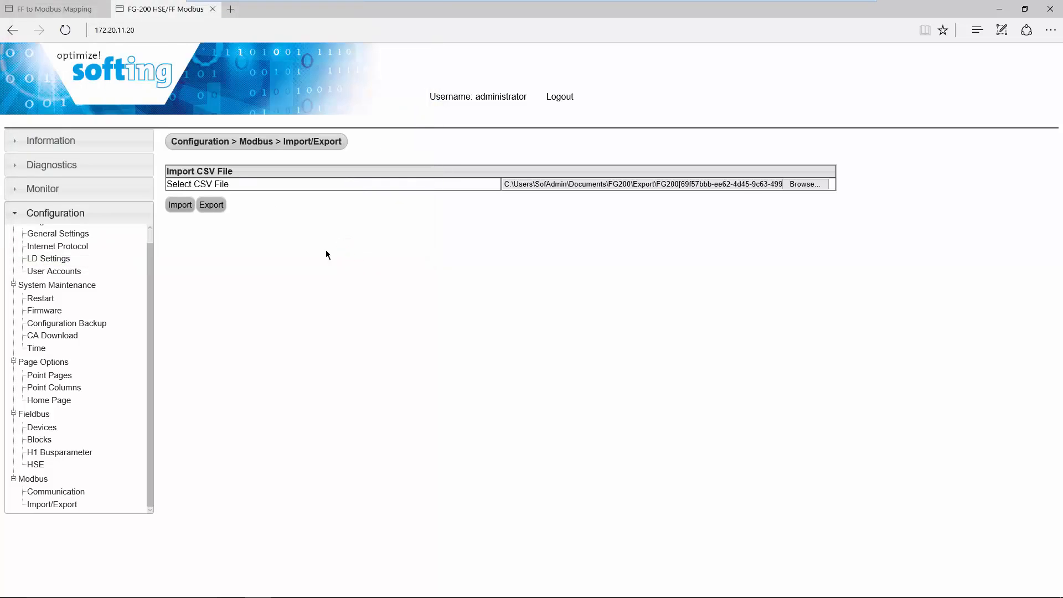
left_click(181, 207)
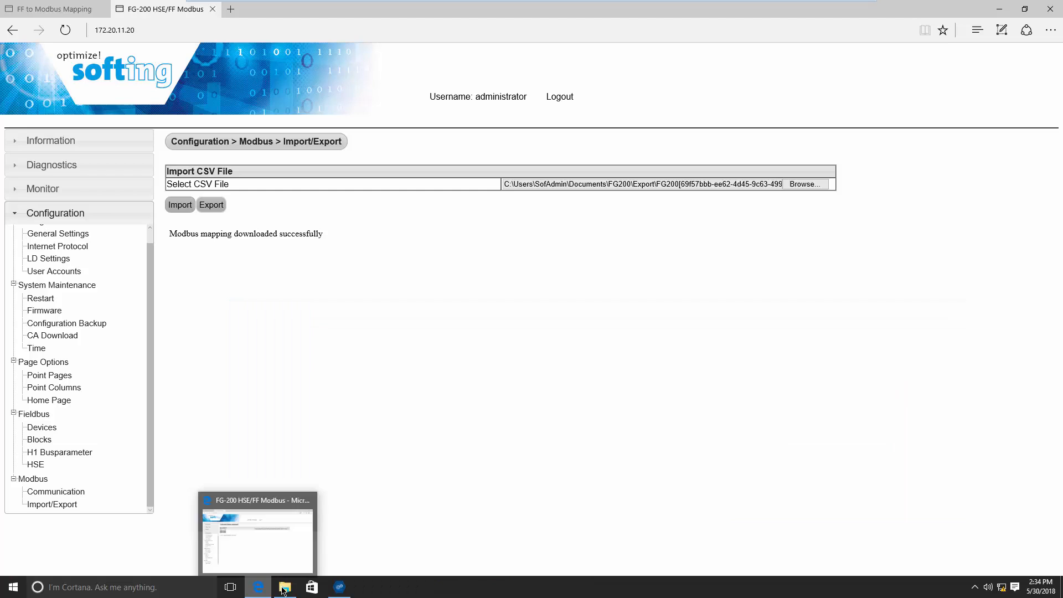
Launch the RMMS Modbus master simulator from the Downloads\RMMS folder.
left_click(284, 587)
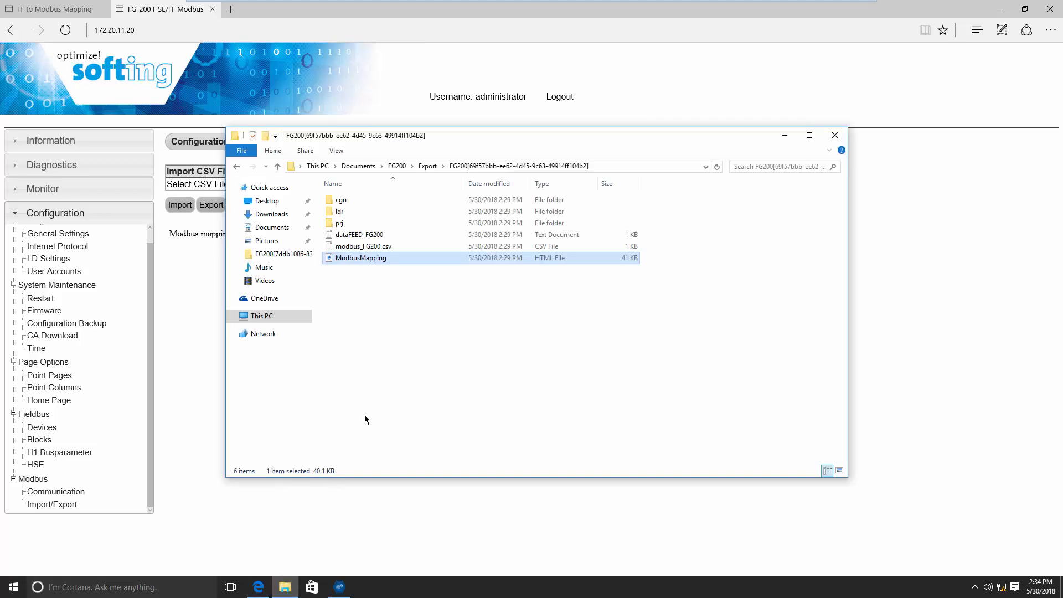
left_click(281, 219)
double_click(351, 201)
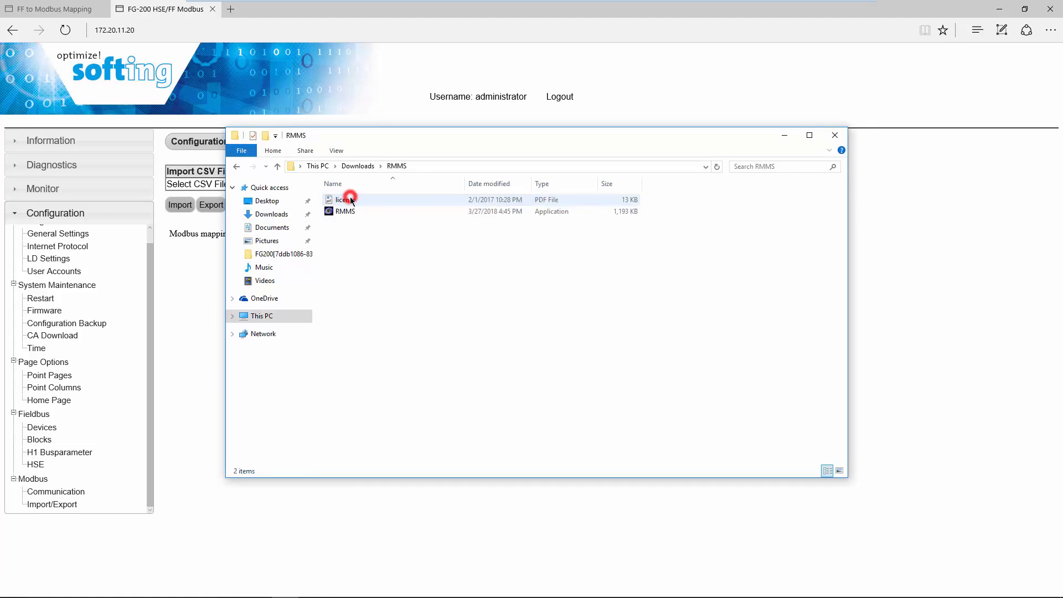
double_click(350, 211)
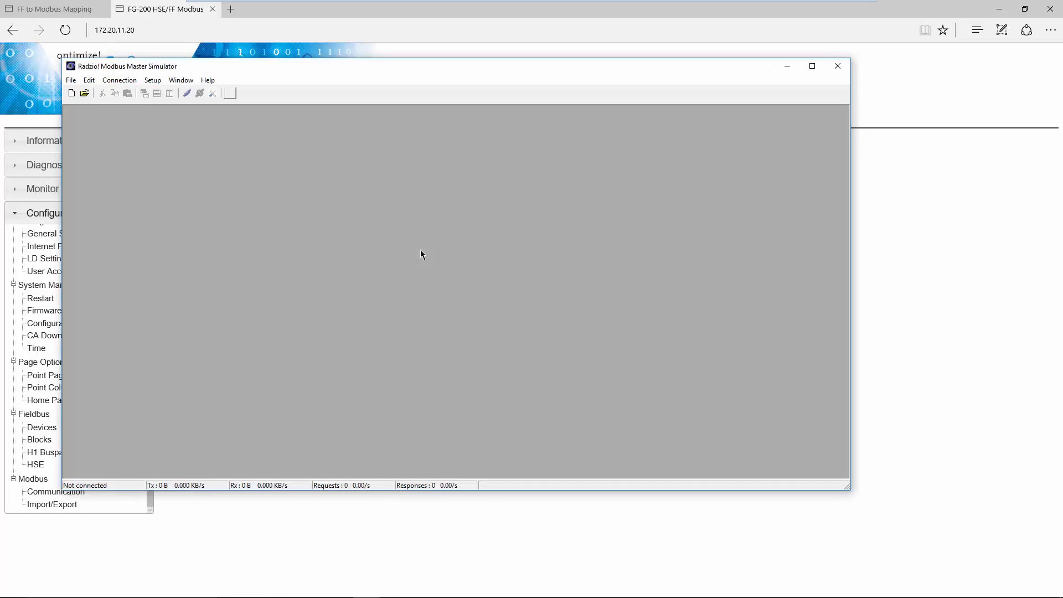
Set the connection to Modbus TCP at 172.20.11.20, connect, and open a new polling window.
left_click(119, 80)
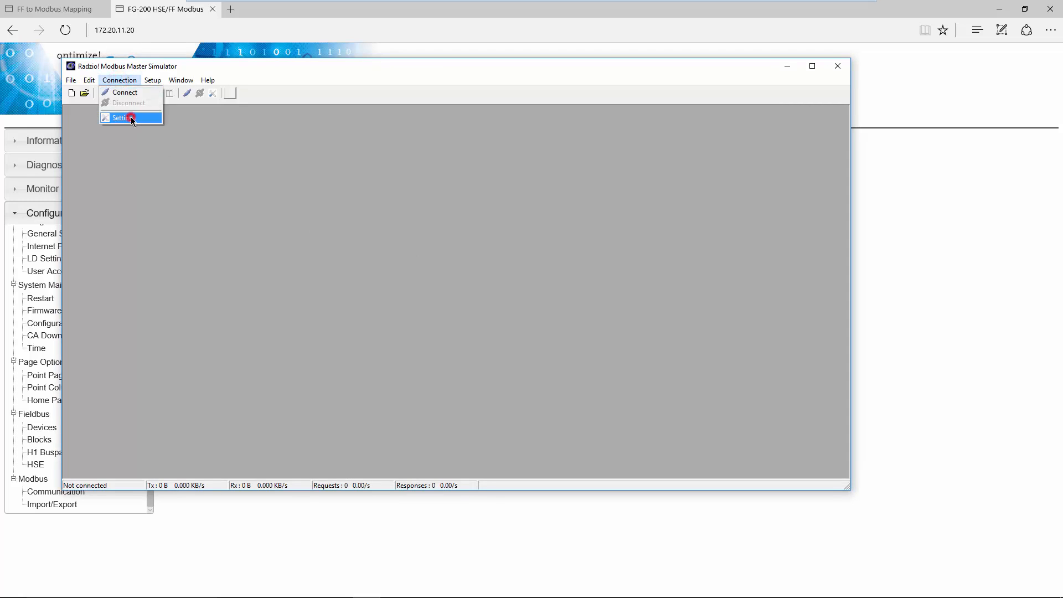
left_click(132, 118)
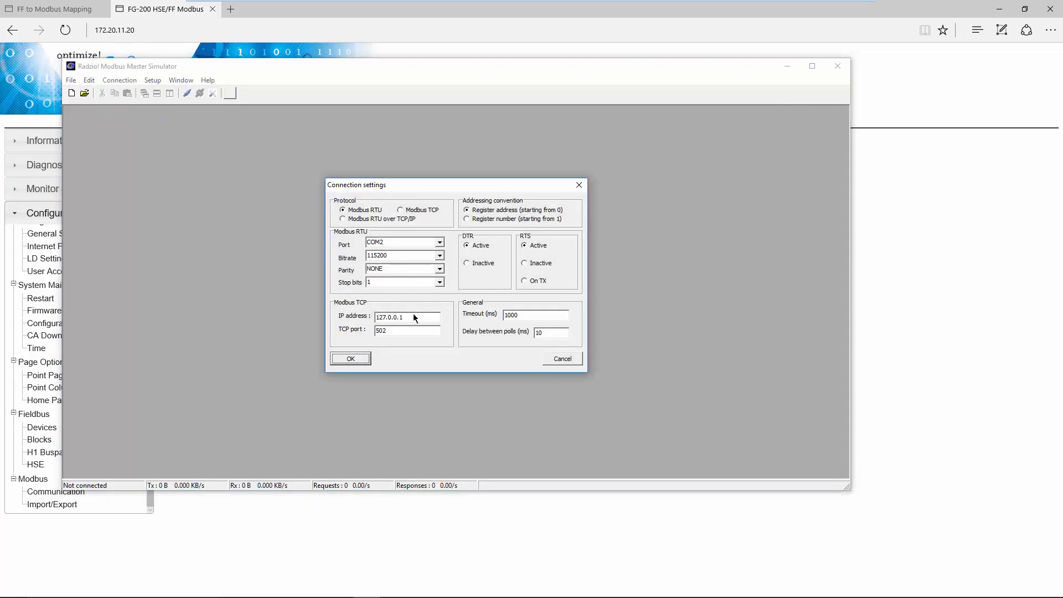
left_click(401, 210)
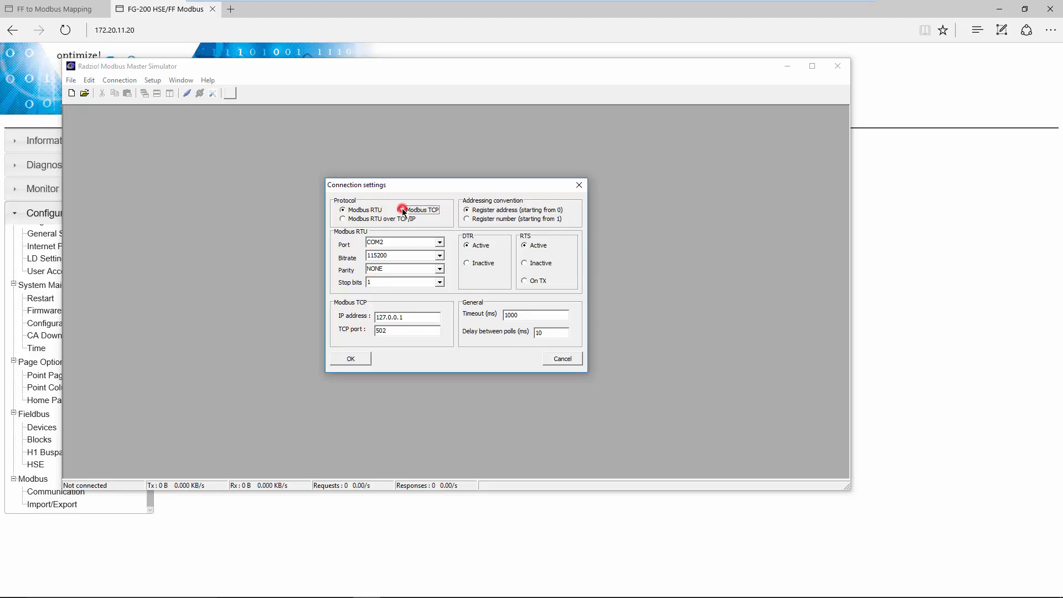
left_click(413, 315)
left_click_drag(387, 317, 370, 316)
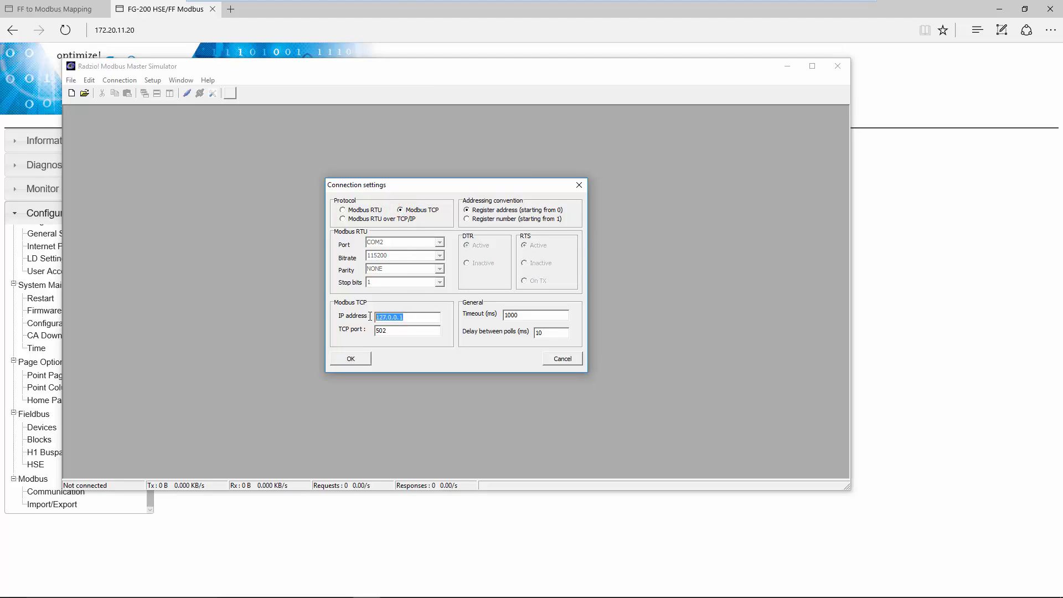
type("172.20.11.20")
left_click(350, 358)
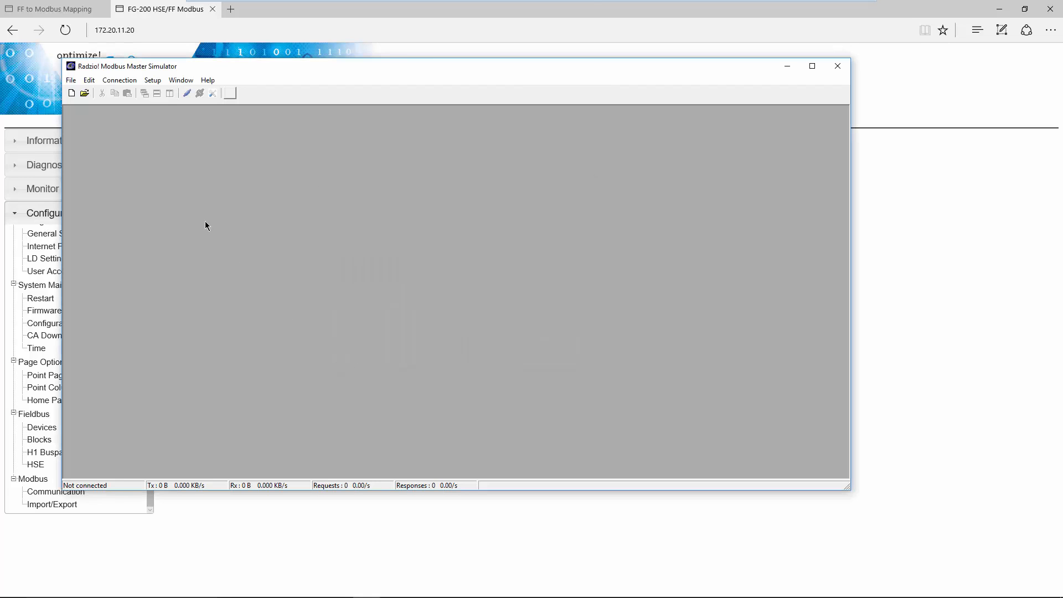
left_click(191, 95)
left_click(71, 93)
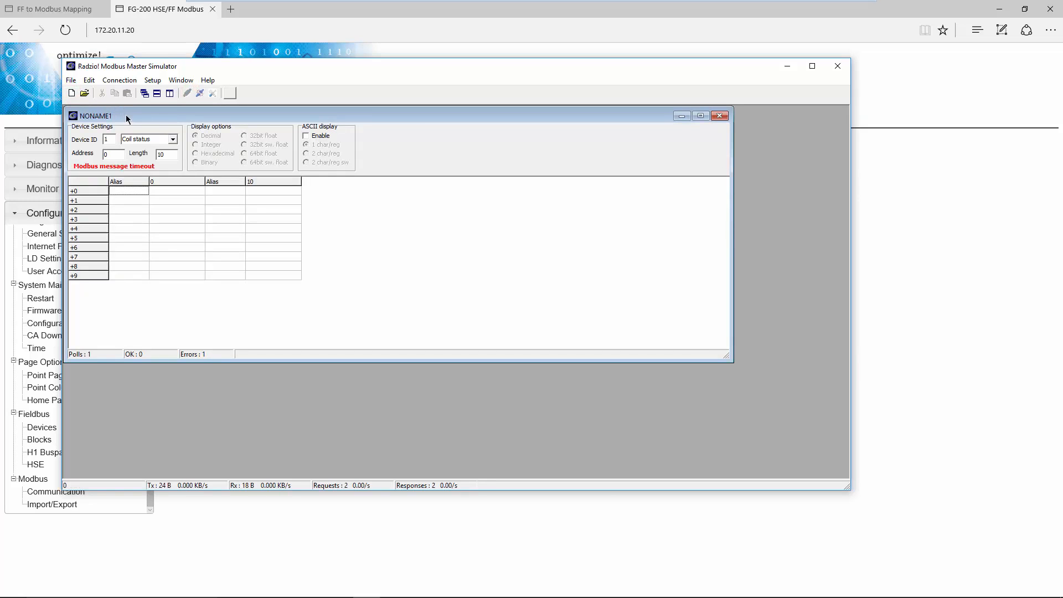
Move the simulator window aside and bring up the FF to Modbus Mapping report tab.
left_click(158, 67)
left_click_drag(158, 66, 346, 66)
left_click(67, 8)
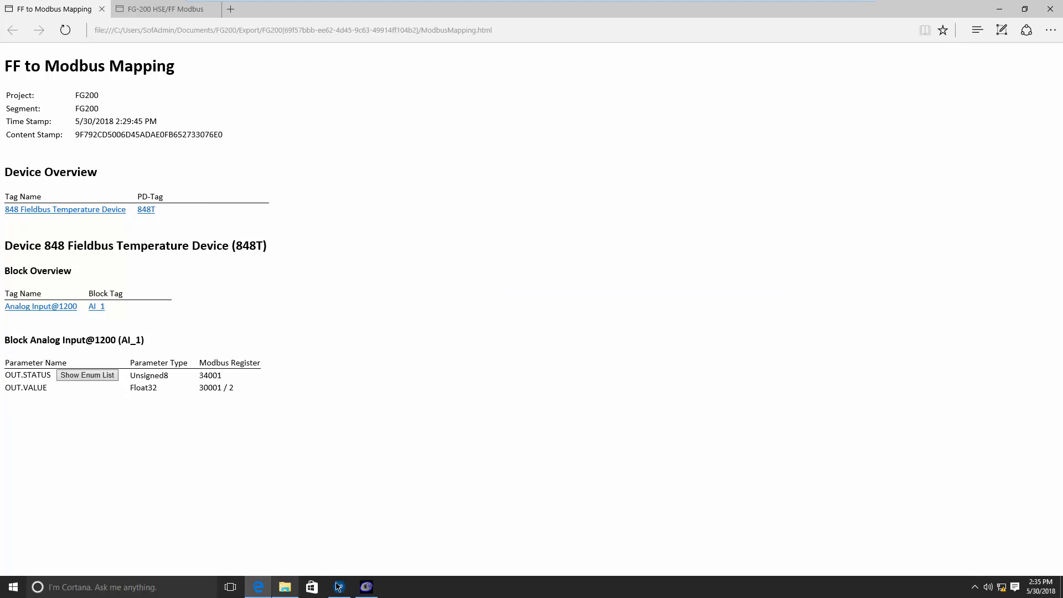
Poll 2 input registers as a swapped 32-bit float (28.2523) and compare with ComConf.
left_click(340, 586)
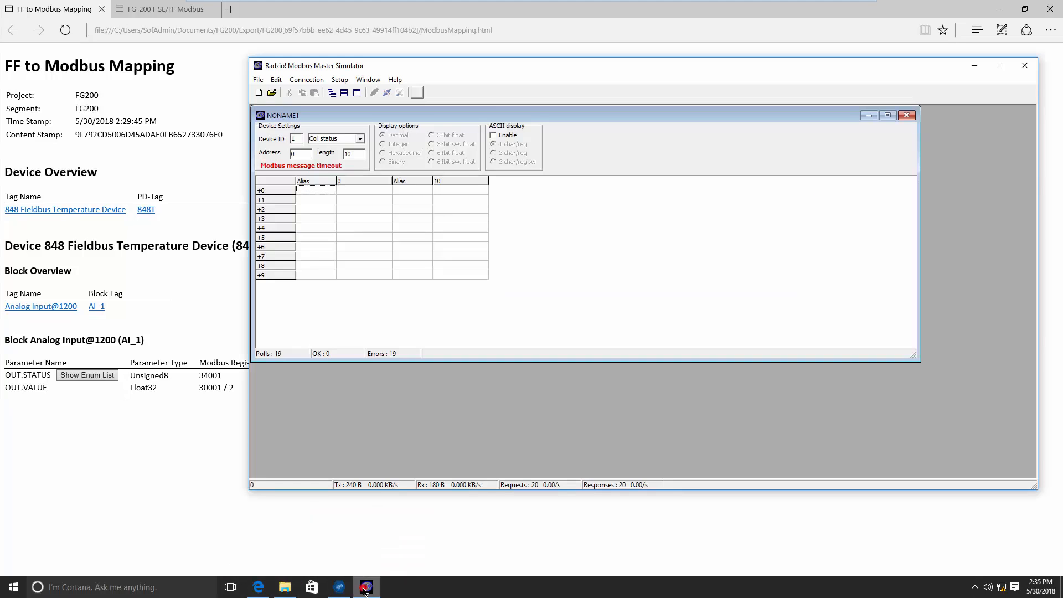
left_click(360, 139)
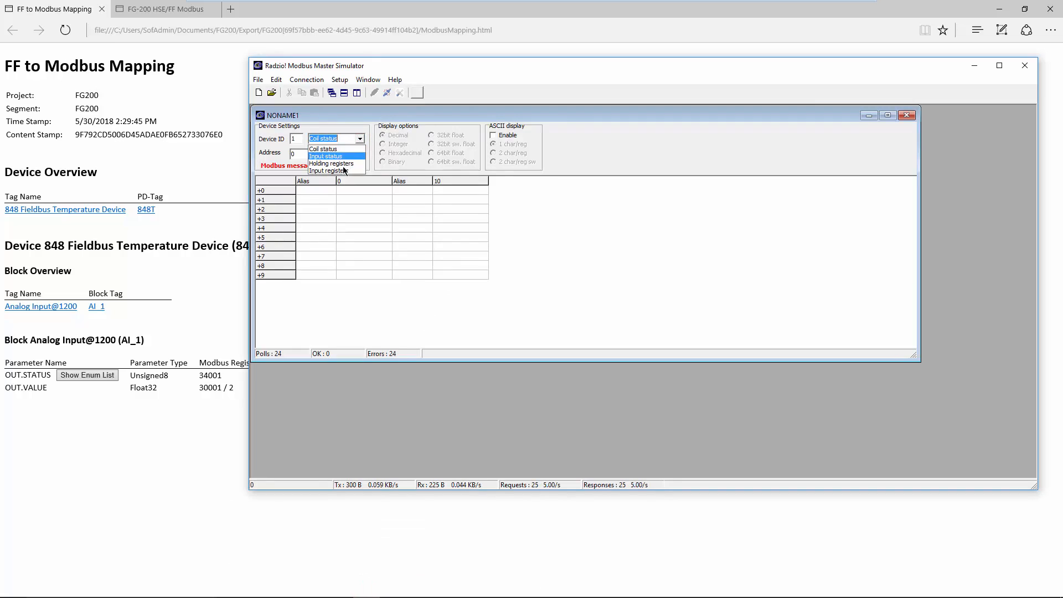
left_click(339, 170)
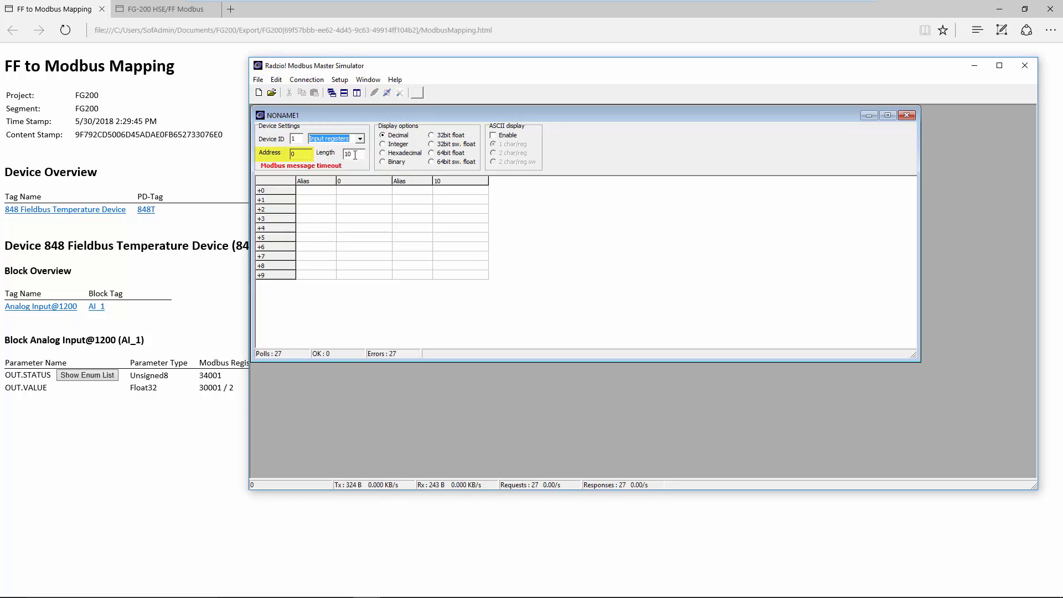
double_click(346, 154)
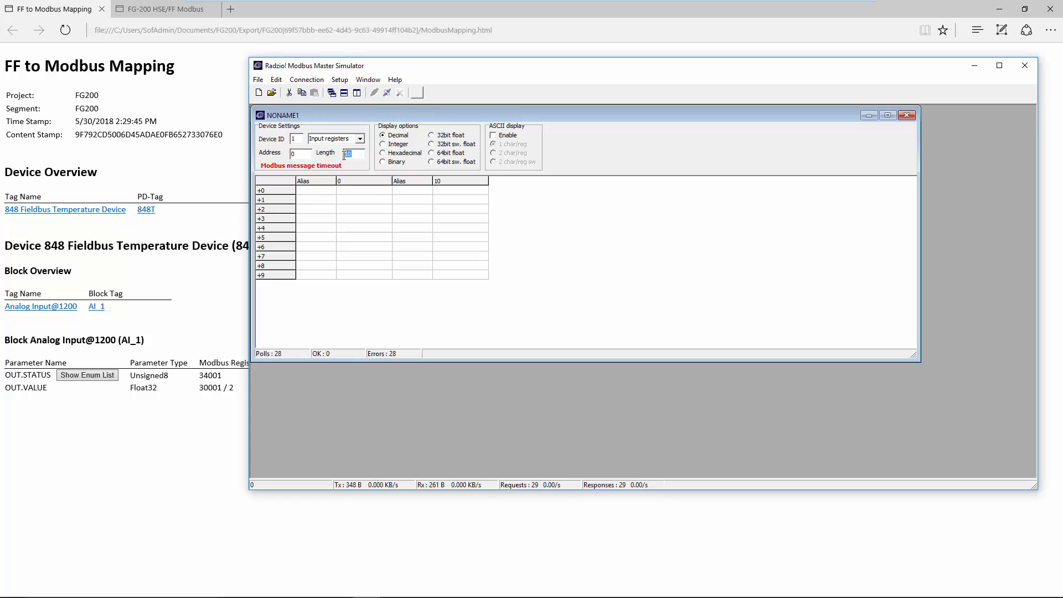
type("2")
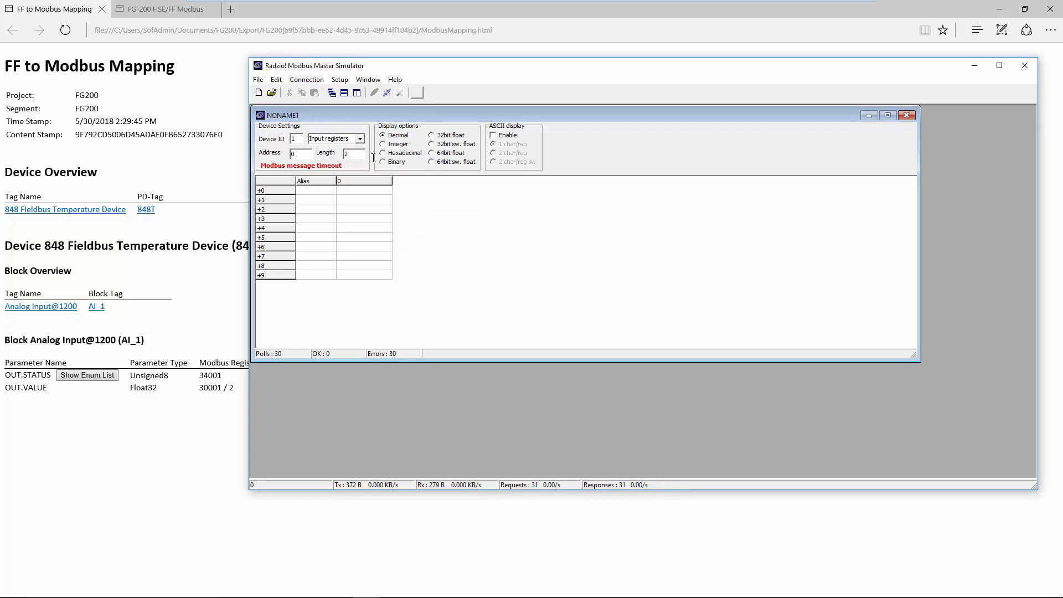
left_click(438, 145)
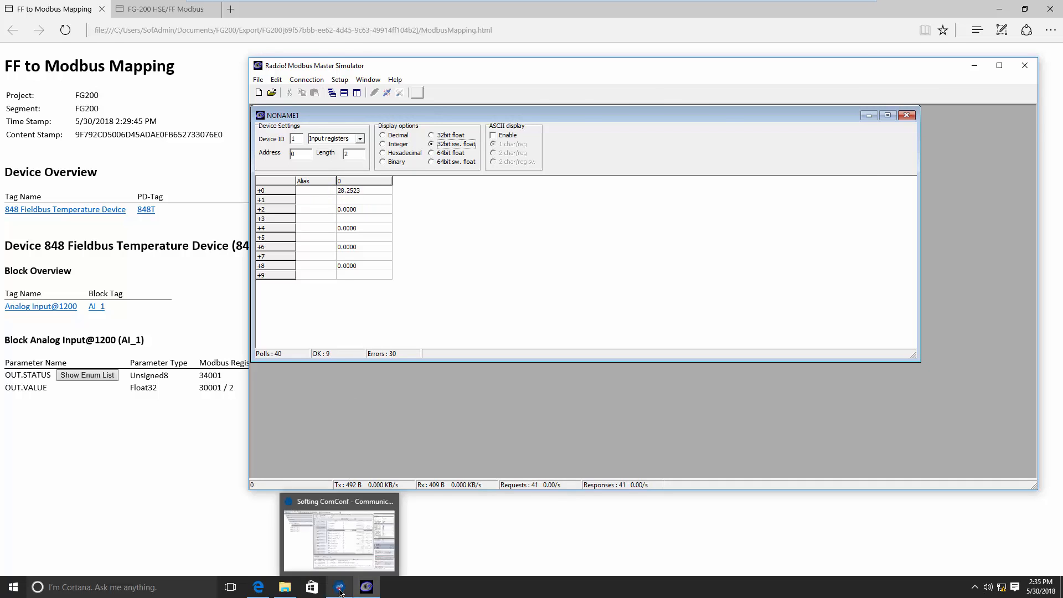
left_click(339, 587)
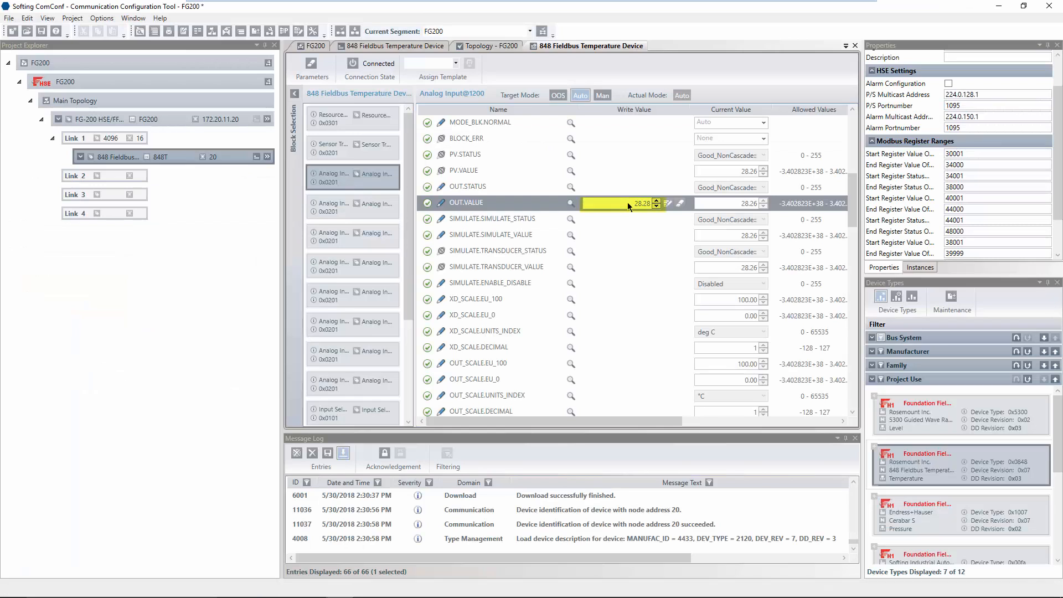